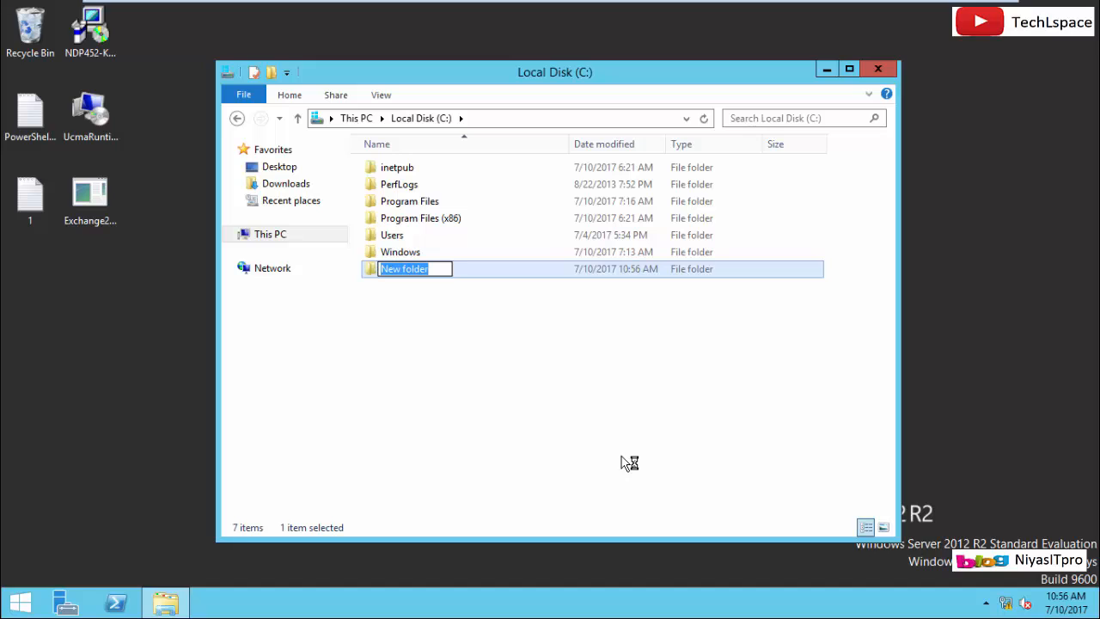
Step: Name the new folder on drive C Setup and extract the Exchange2016-x64 package into C:\Setup
{"action": "type", "text": "Setup"}
{"action": "key", "text": "Return"}
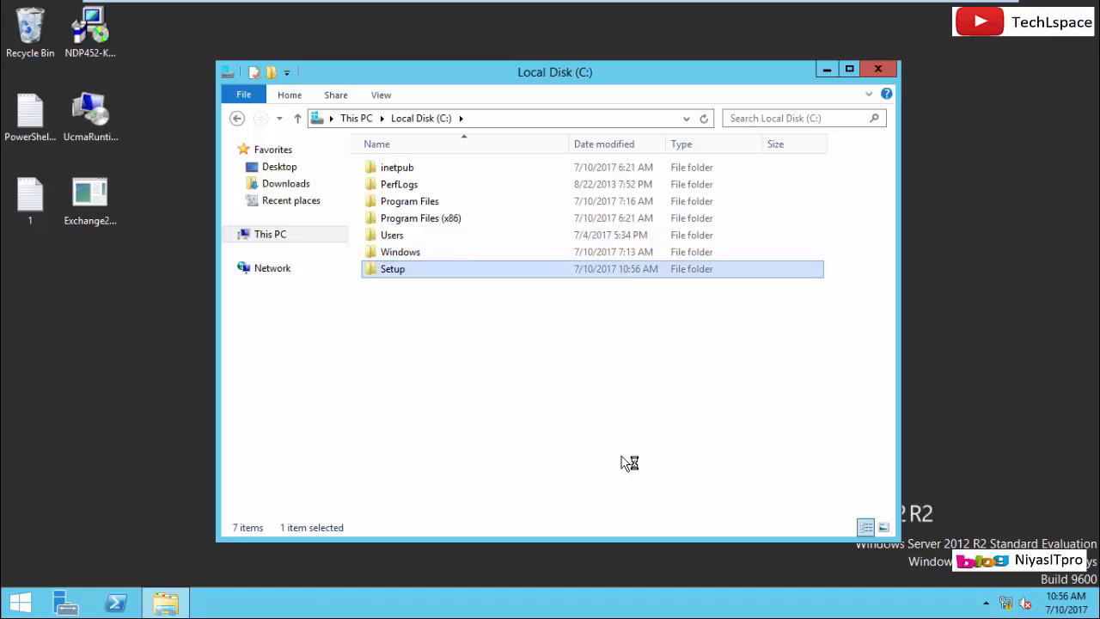
{"action": "left_click", "coordinate": [99, 201]}
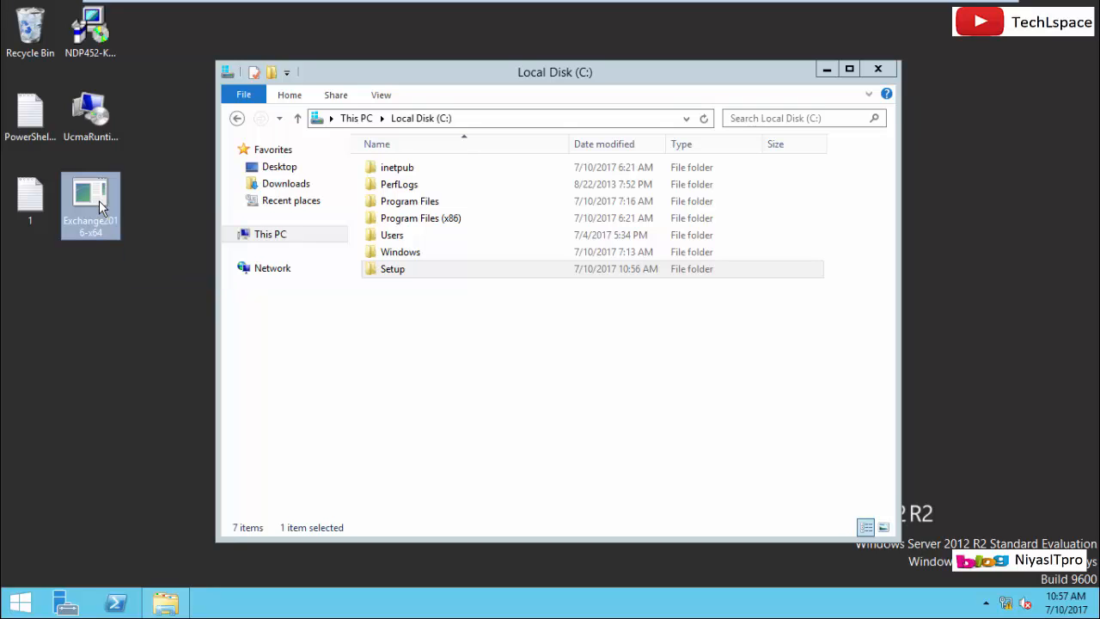
{"action": "double_click", "coordinate": [99, 200]}
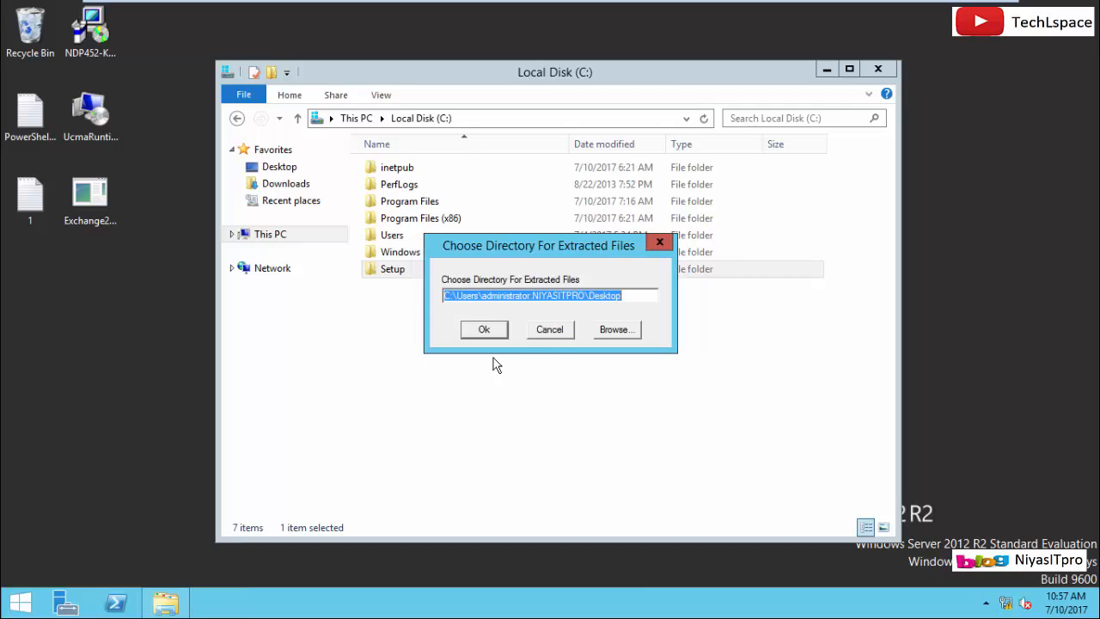
{"action": "left_click", "coordinate": [610, 330]}
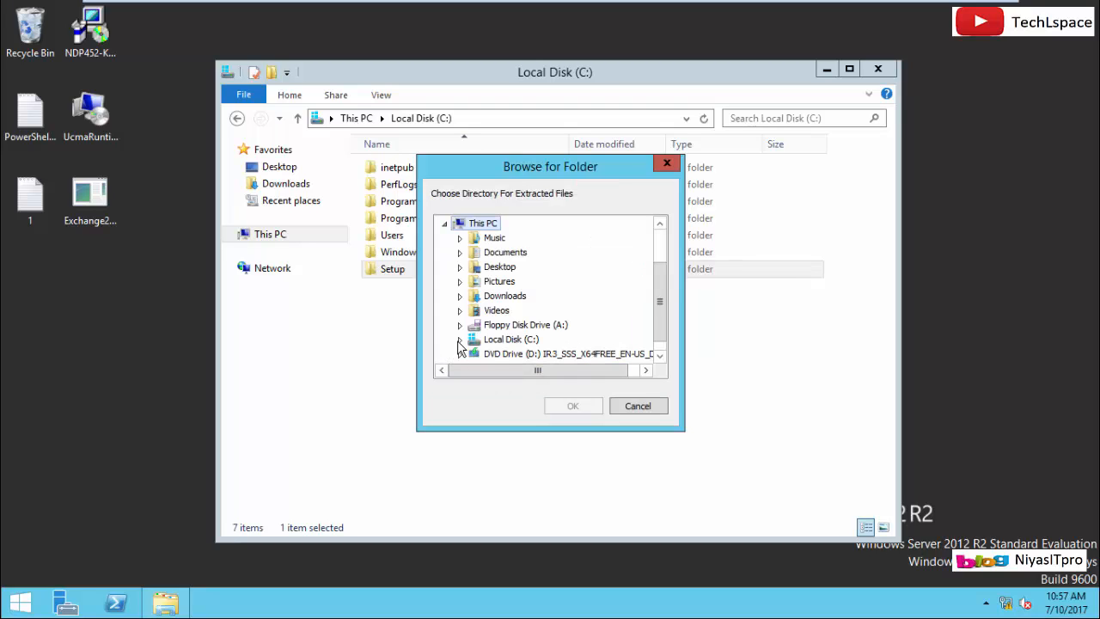
{"action": "left_click", "coordinate": [459, 339]}
{"action": "left_click", "coordinate": [512, 329]}
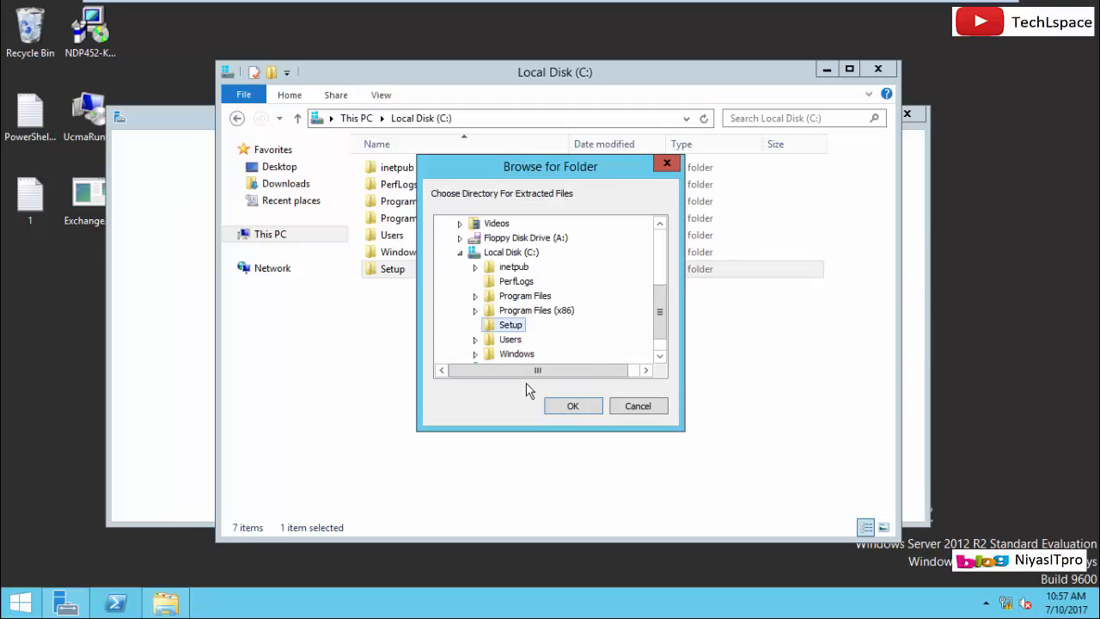
{"action": "left_click", "coordinate": [570, 409]}
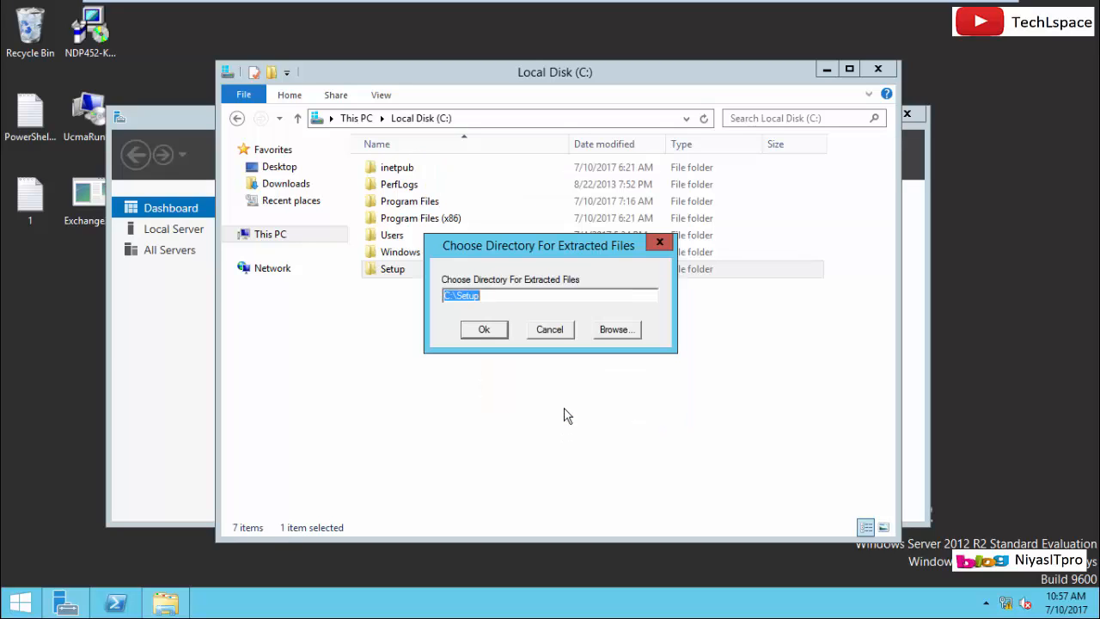
{"action": "left_click", "coordinate": [493, 338]}
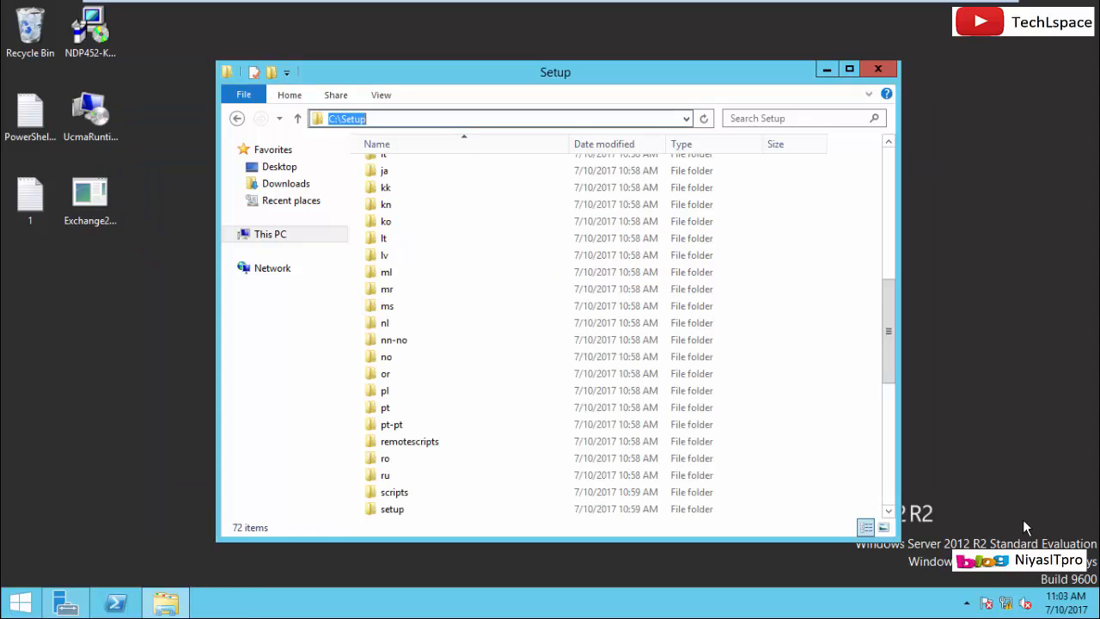
Step: Search for cmd and open Command Prompt as administrator
{"action": "left_click", "coordinate": [761, 478]}
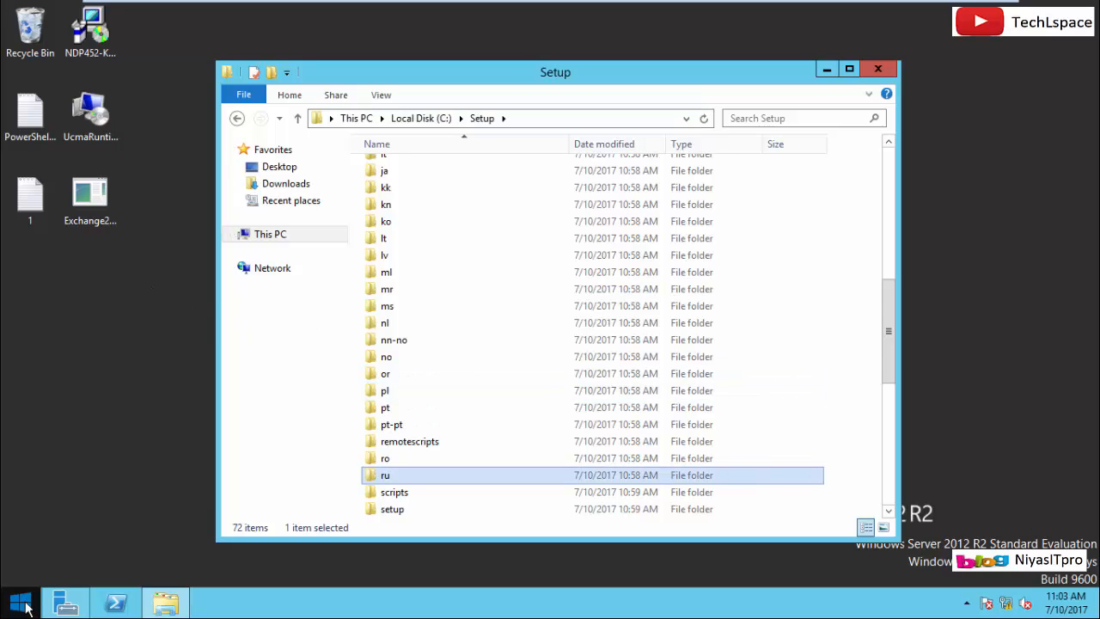
{"action": "key", "text": "c"}
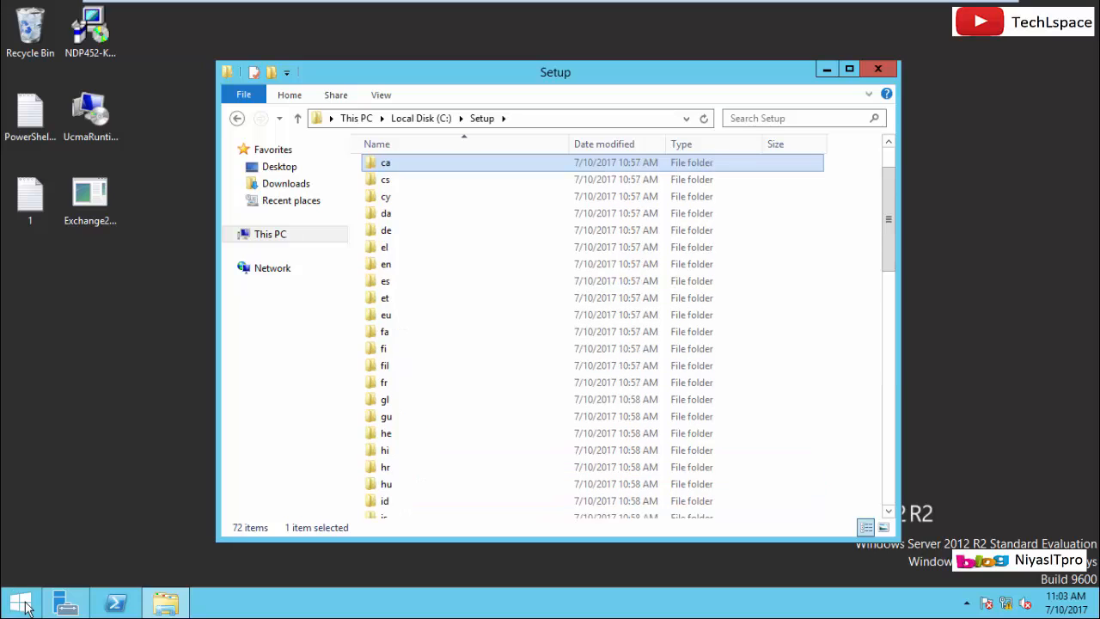
{"action": "left_click", "coordinate": [24, 606]}
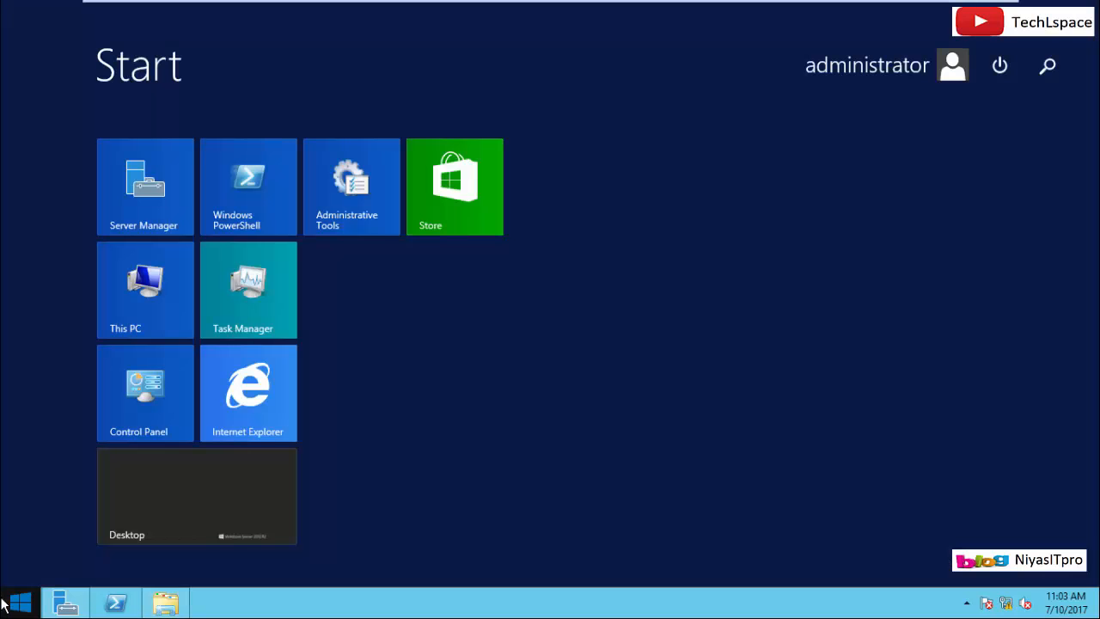
{"action": "type", "text": "cmd"}
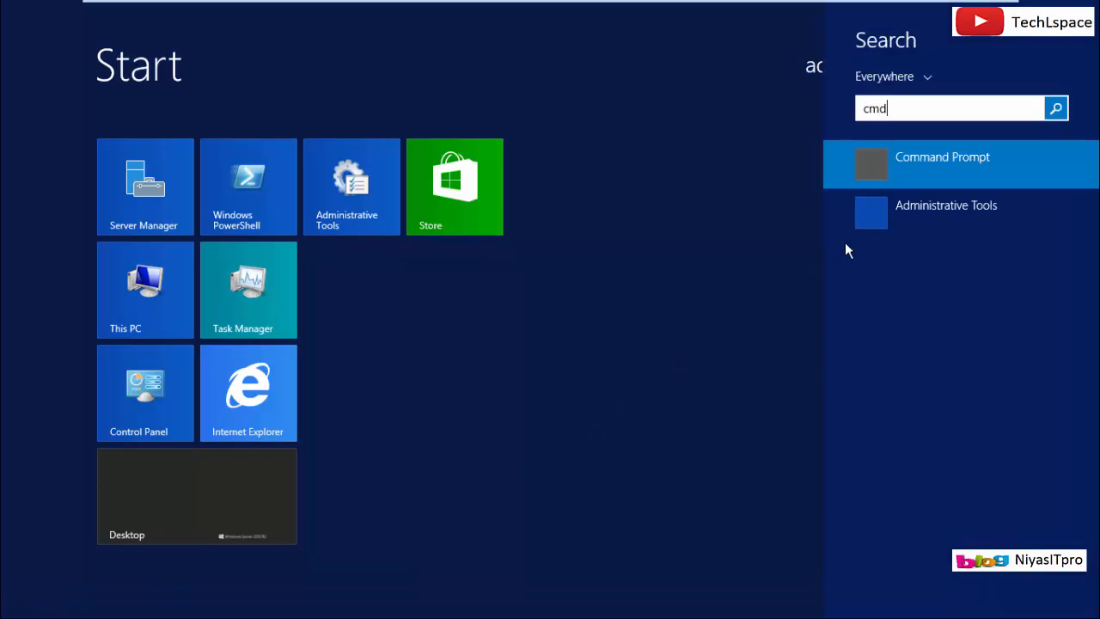
{"action": "right_click", "coordinate": [891, 160]}
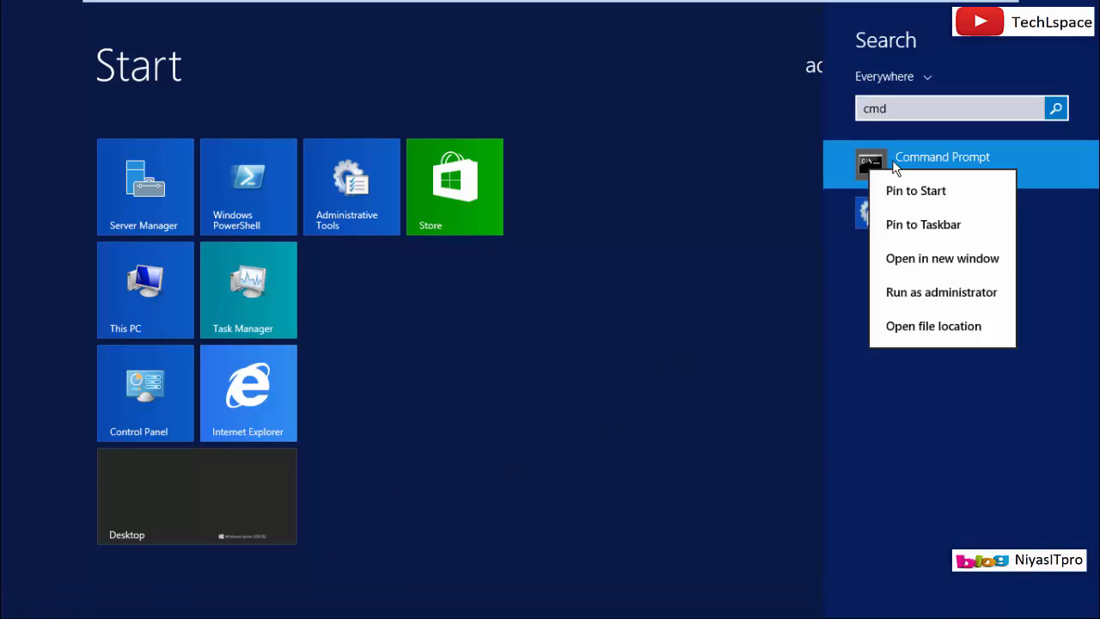
{"action": "left_click", "coordinate": [912, 288]}
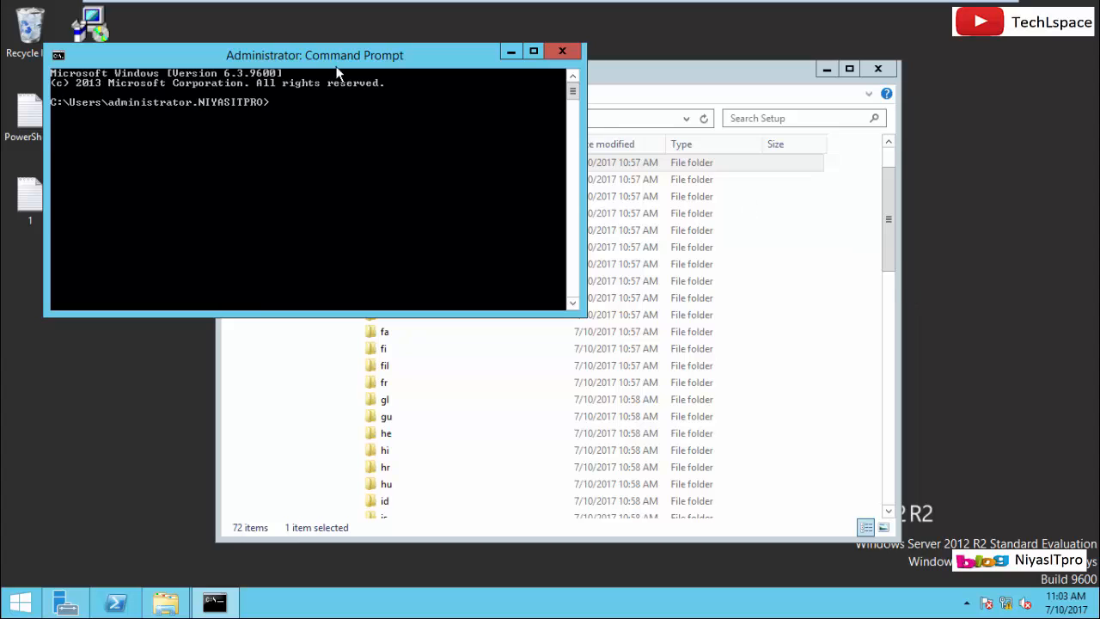
Step: Copy the command Setup.exe /PrepareSchema /IAcceptExchangeServerLicenseTerms from the desktop text file 1 and minimize the file
{"action": "double_click", "coordinate": [29, 195]}
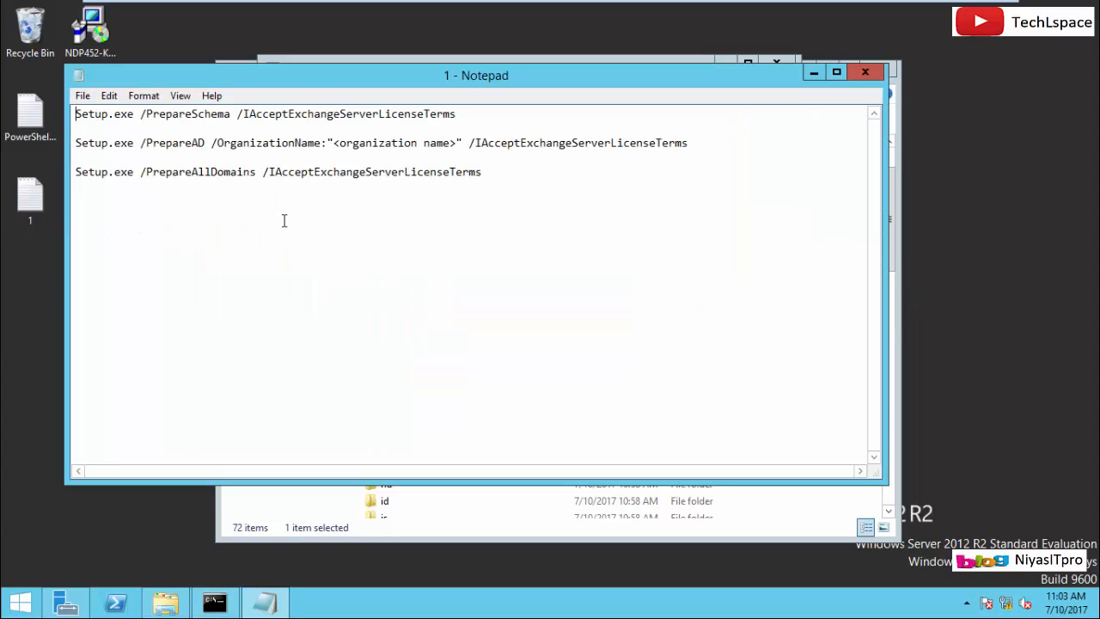
{"action": "left_click_drag", "start_coordinate": [459, 120], "coordinate": [17, 119]}
{"action": "key", "text": "cmd+c"}
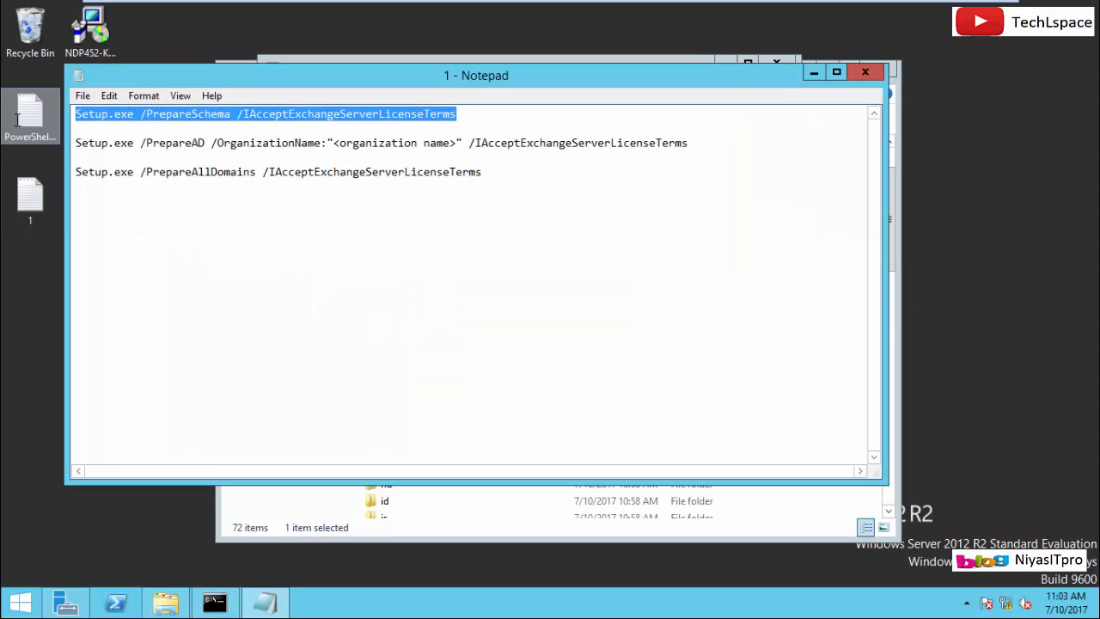
{"action": "left_click", "coordinate": [814, 75]}
Step: Change the command prompt's working directory to C:\Setup
{"action": "type", "text": "cd \\"}
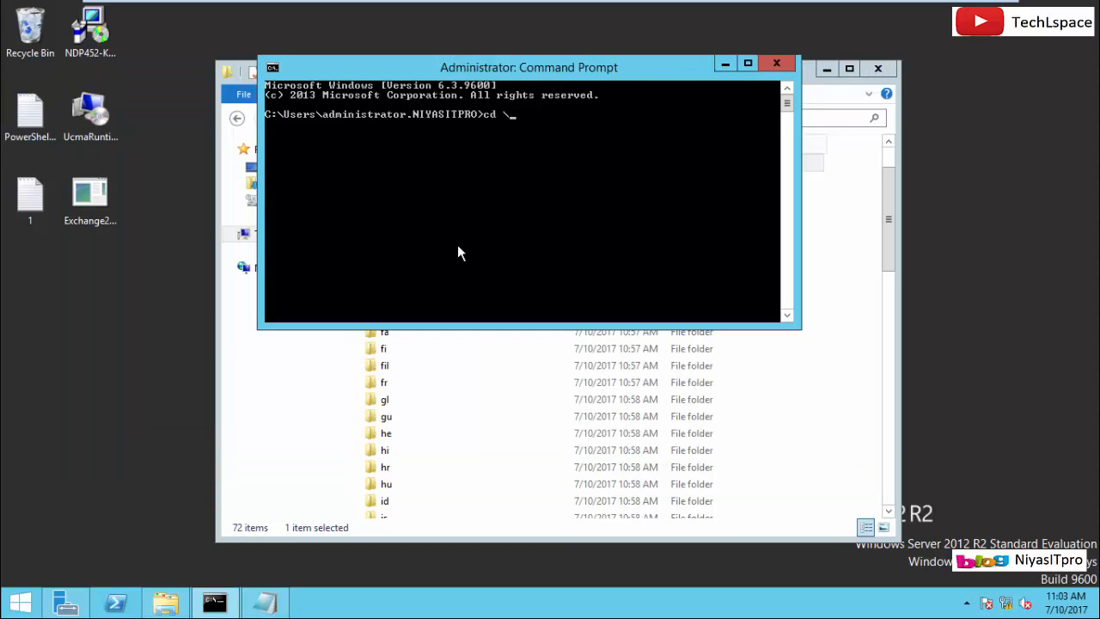
{"action": "key", "text": "Return"}
{"action": "type", "text": "cd Setup"}
{"action": "key", "text": "Return"}
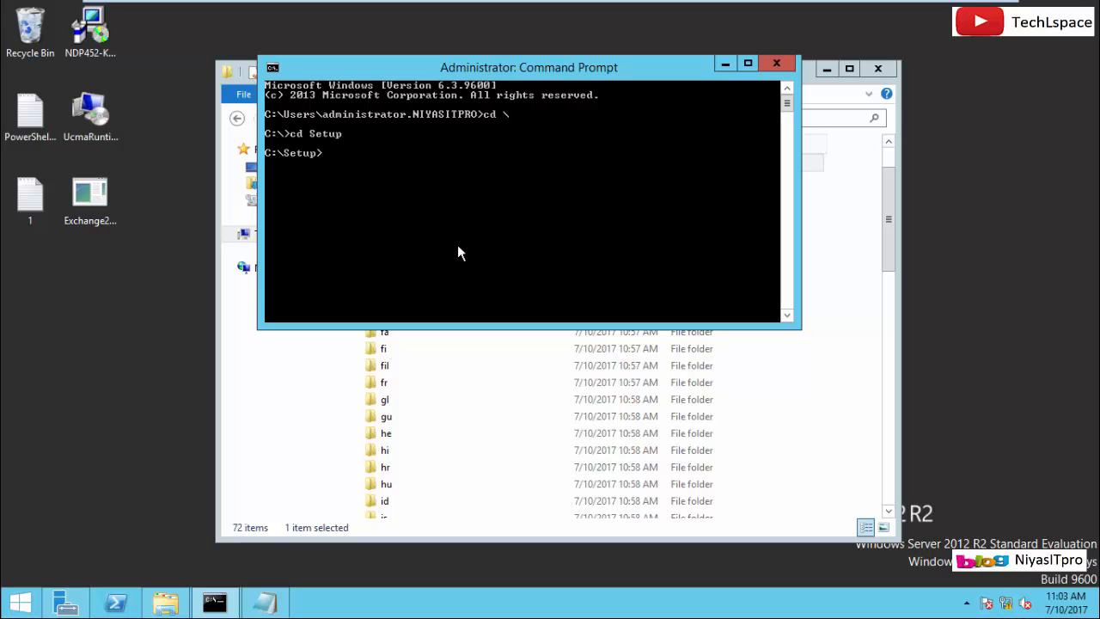
{"action": "type", "text": ".\\setup"}
{"action": "key", "text": "BackSpace"}
{"action": "key", "text": "BackSpace"}
{"action": "key", "text": "BackSpace"}
{"action": "key", "text": "BackSpace"}
{"action": "key", "text": "BackSpace"}
{"action": "key", "text": "BackSpace"}
{"action": "key", "text": "BackSpace"}
Step: Paste and run Setup.exe /PrepareSchema /IAcceptExchangeServerLicenseTerms to extend the Active Directory schema
{"action": "right_click", "coordinate": [457, 244]}
{"action": "left_click", "coordinate": [500, 287]}
{"action": "key", "text": "Return"}
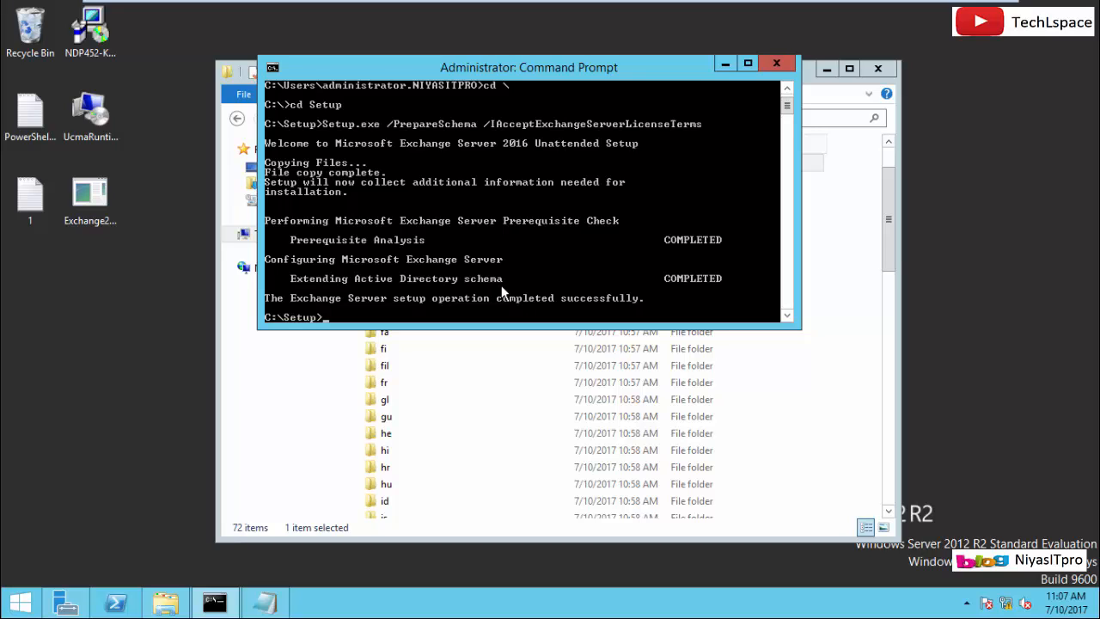
Step: In the desktop text file 1, replace the quoted organization name placeholder in the /PrepareAD command with NiyasITpro
{"action": "double_click", "coordinate": [30, 197]}
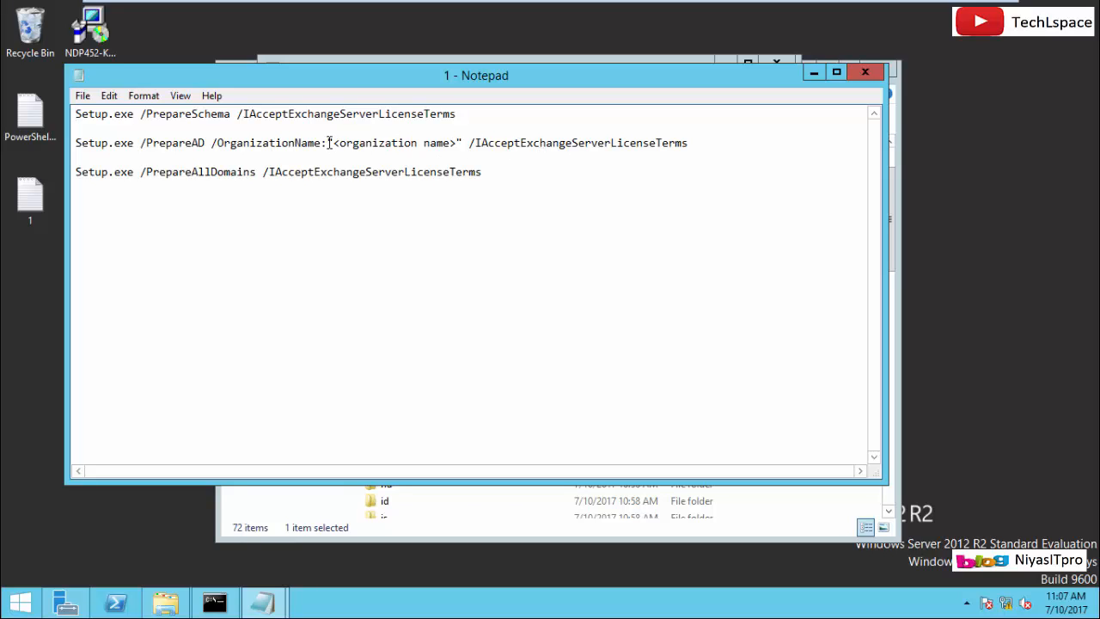
{"action": "left_click_drag", "start_coordinate": [328, 142], "coordinate": [464, 146]}
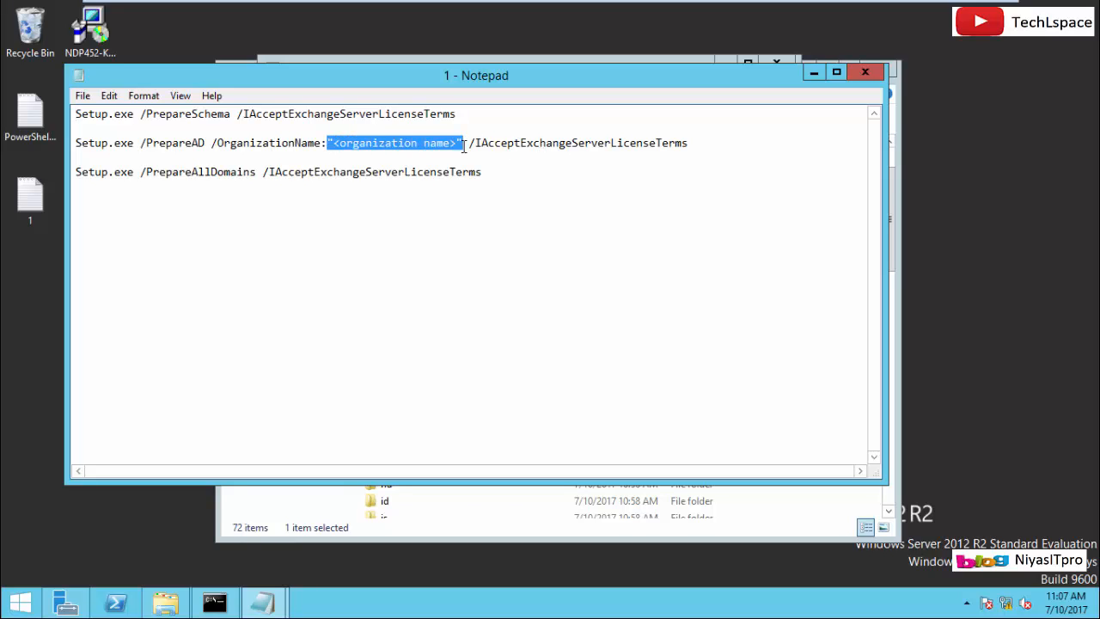
{"action": "type", "text": "NiyasIT"}
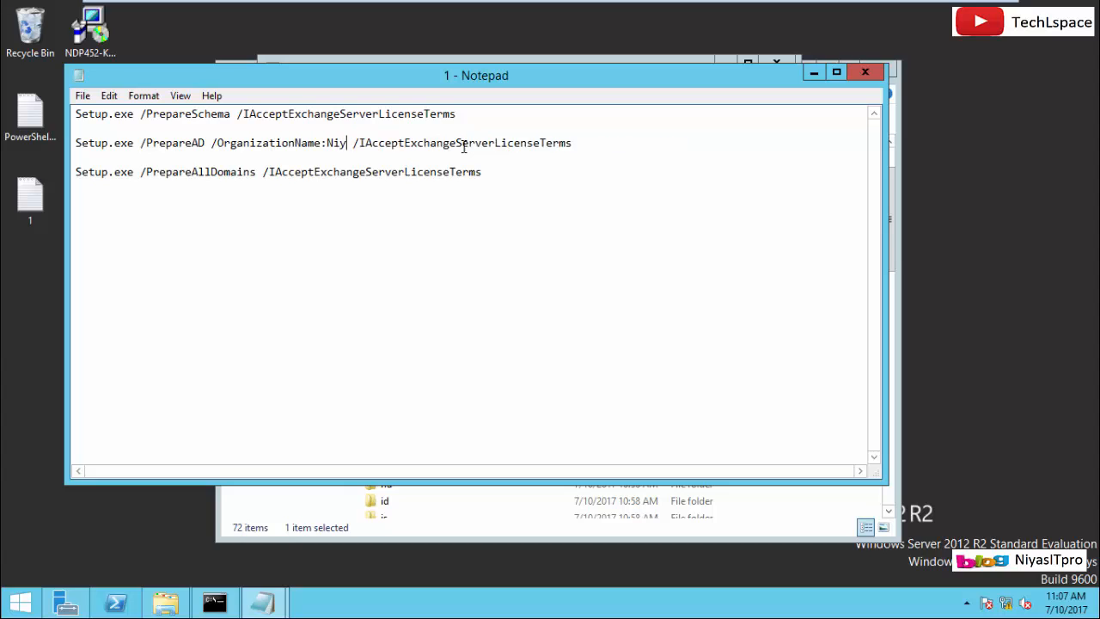
{"action": "type", "text": "pro"}
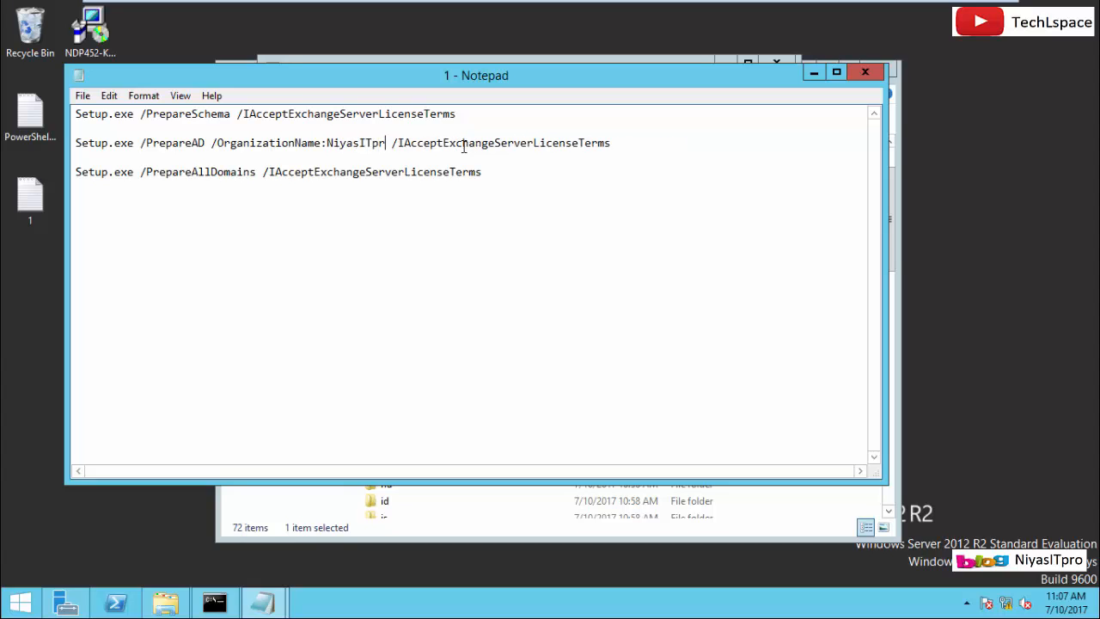
Step: Copy the edited /PrepareAD command line and run it in the command prompt to prepare the Exchange organization
{"action": "left_click", "coordinate": [636, 146]}
{"action": "left_click_drag", "start_coordinate": [502, 144], "coordinate": [75, 150]}
{"action": "key", "text": "cmd+c"}
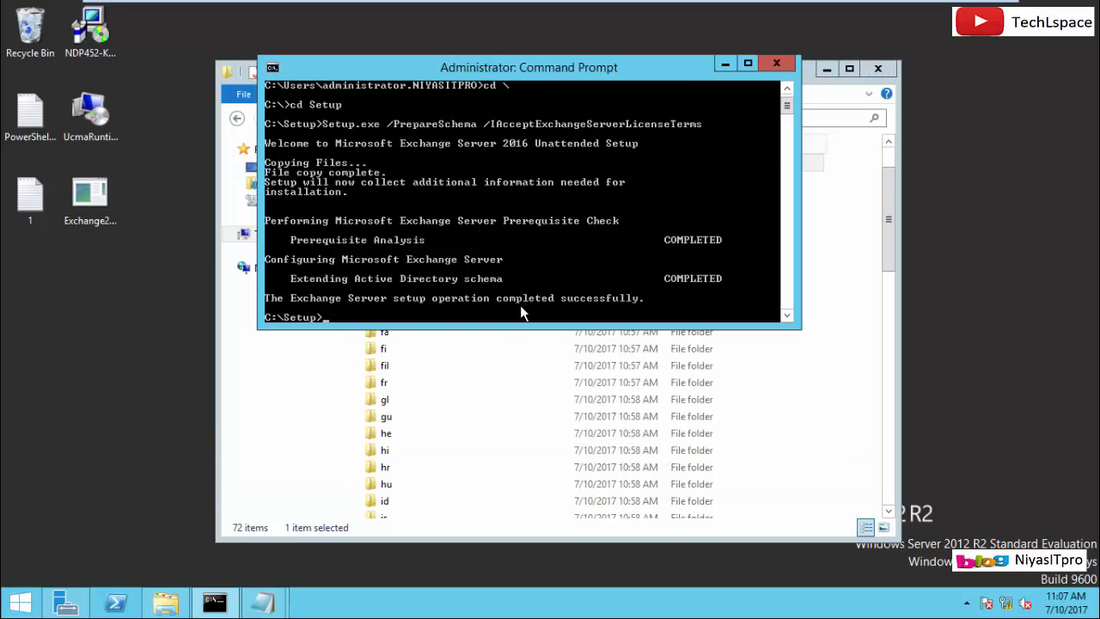
{"action": "right_click", "coordinate": [520, 314]}
{"action": "left_click", "coordinate": [540, 347]}
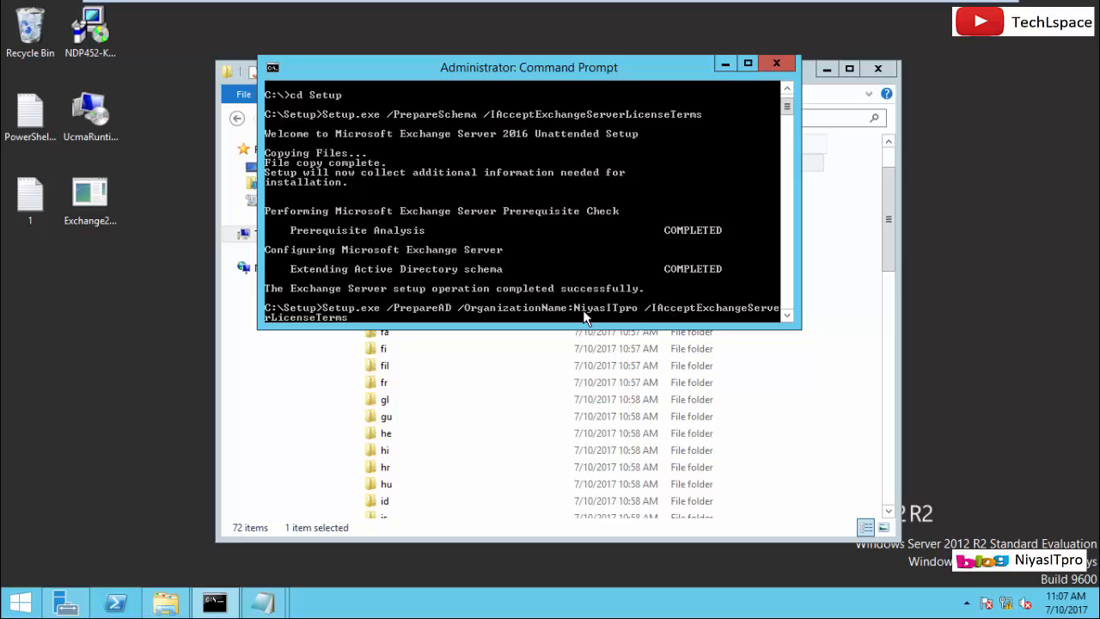
{"action": "key", "text": "Return"}
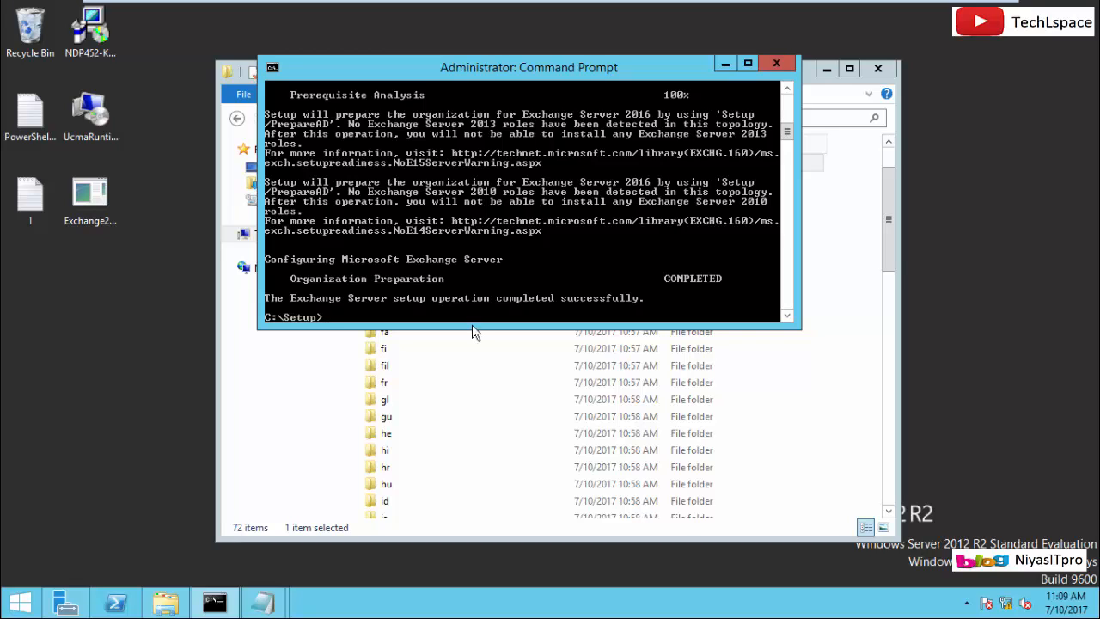
Step: Switch to the open text file 1 and select the Setup.exe /PrepareAllDomains /IAcceptExchangeServerLicenseTerms command
{"action": "mouse_move", "coordinate": [262, 602]}
{"action": "left_click", "coordinate": [381, 514]}
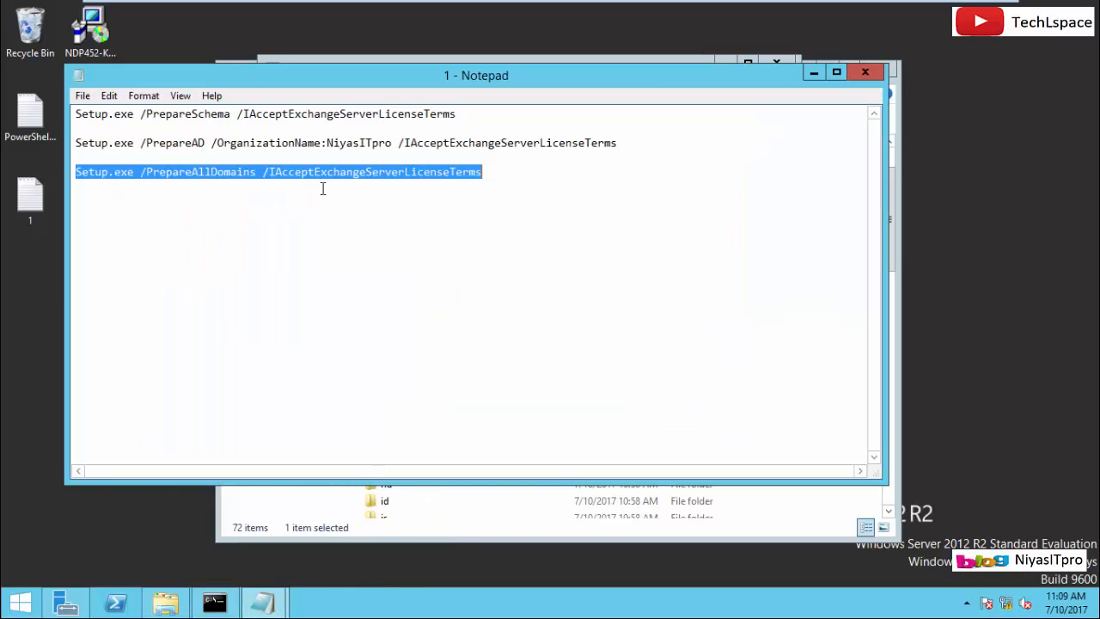
{"action": "mouse_move", "coordinate": [947, 6]}
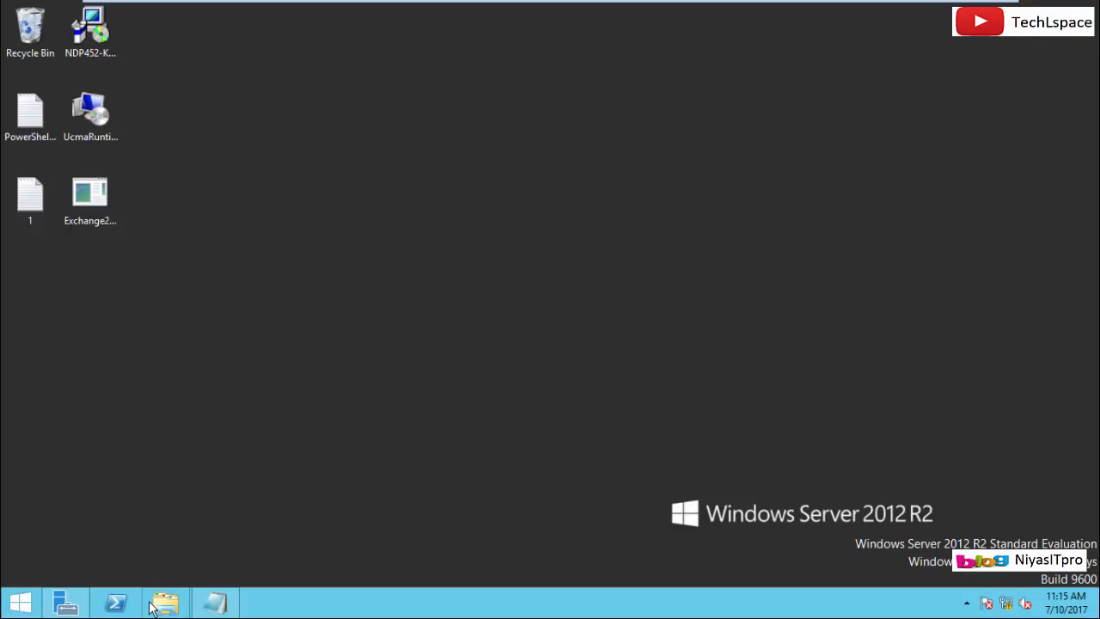
Step: Browse to C:\Setup in File Explorer and launch the Exchange Server 2016 setup program
{"action": "left_click", "coordinate": [152, 606]}
{"action": "double_click", "coordinate": [655, 345]}
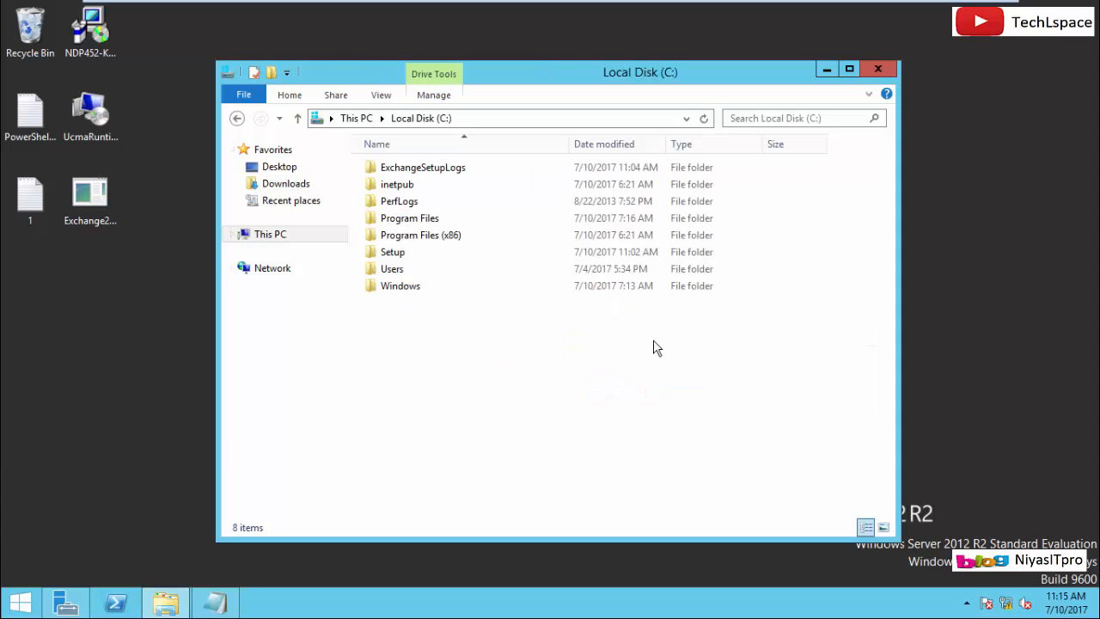
{"action": "double_click", "coordinate": [419, 256]}
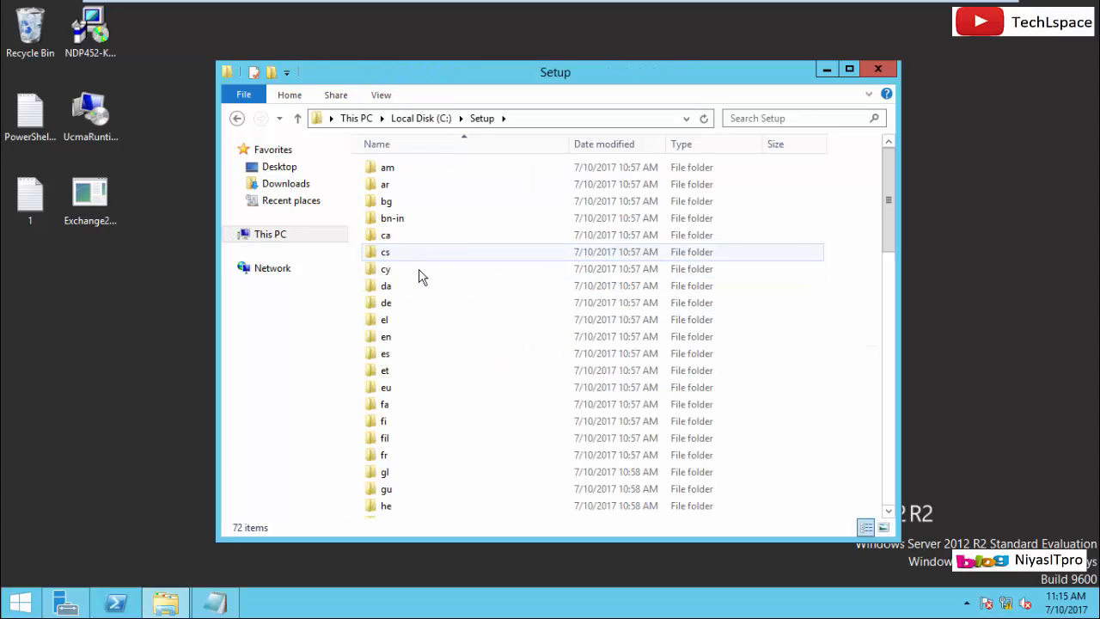
{"action": "left_click", "coordinate": [430, 336]}
{"action": "left_click_drag", "start_coordinate": [893, 181], "coordinate": [894, 430]}
{"action": "left_click", "coordinate": [382, 508]}
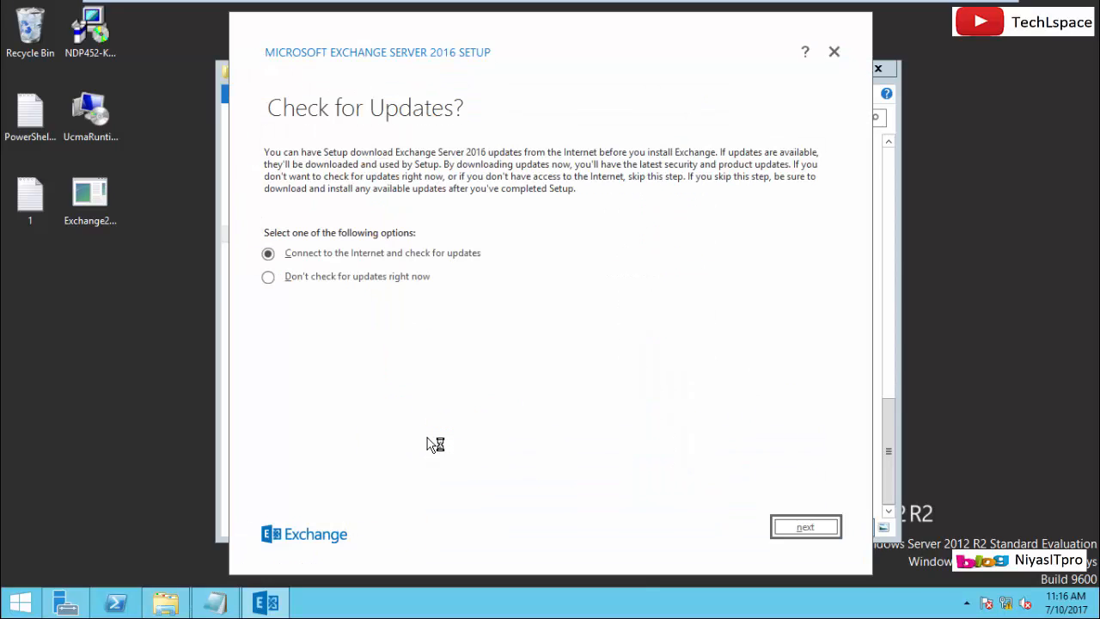
Step: Choose not to check for updates right now and continue past the setup introduction
{"action": "left_click", "coordinate": [381, 278]}
{"action": "left_click", "coordinate": [802, 529]}
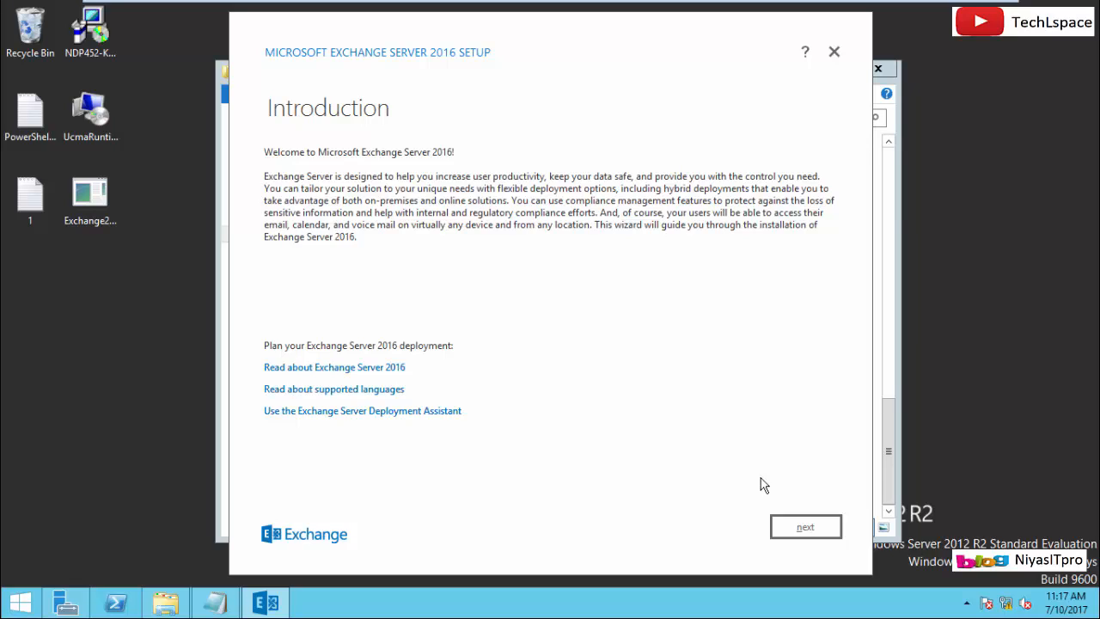
{"action": "left_click", "coordinate": [802, 526]}
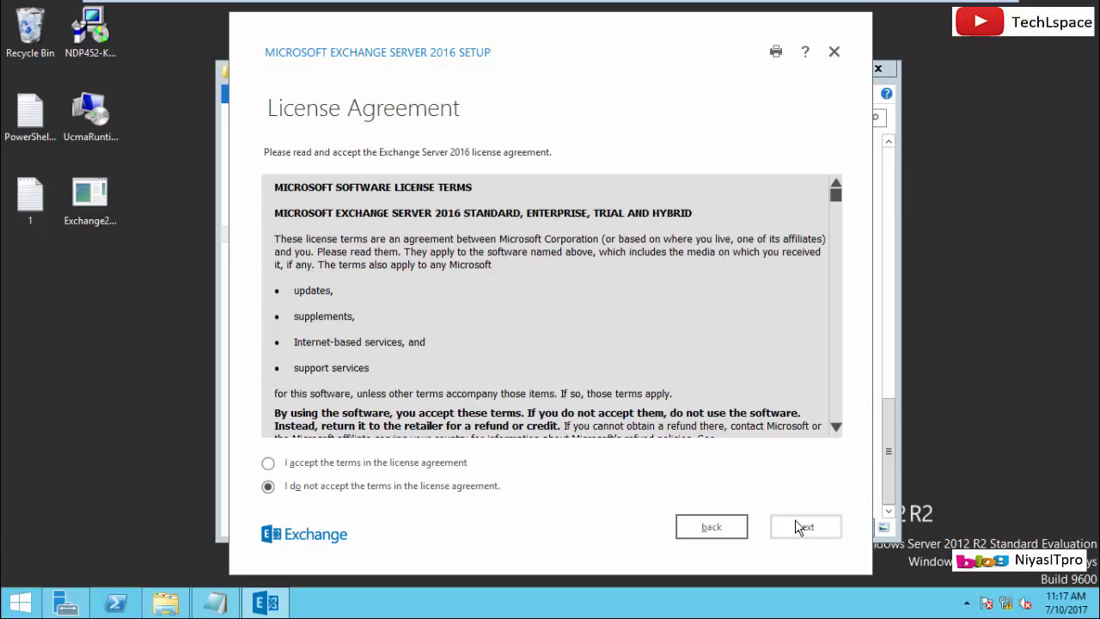
Step: Accept the license agreement terms and continue with the recommended settings
{"action": "left_click", "coordinate": [356, 464]}
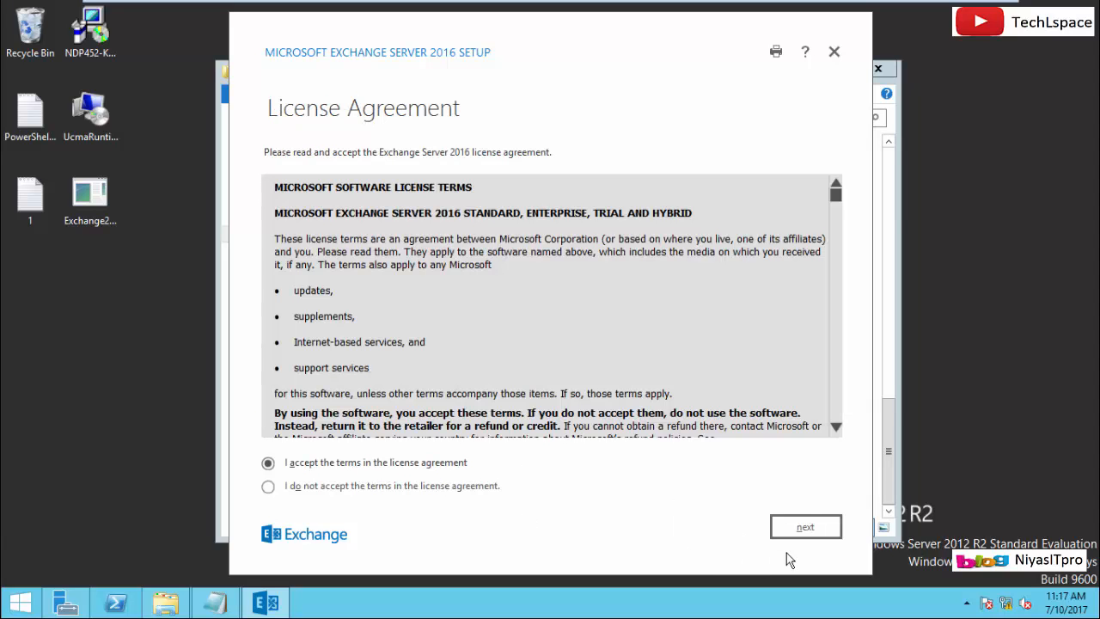
{"action": "left_click", "coordinate": [799, 528]}
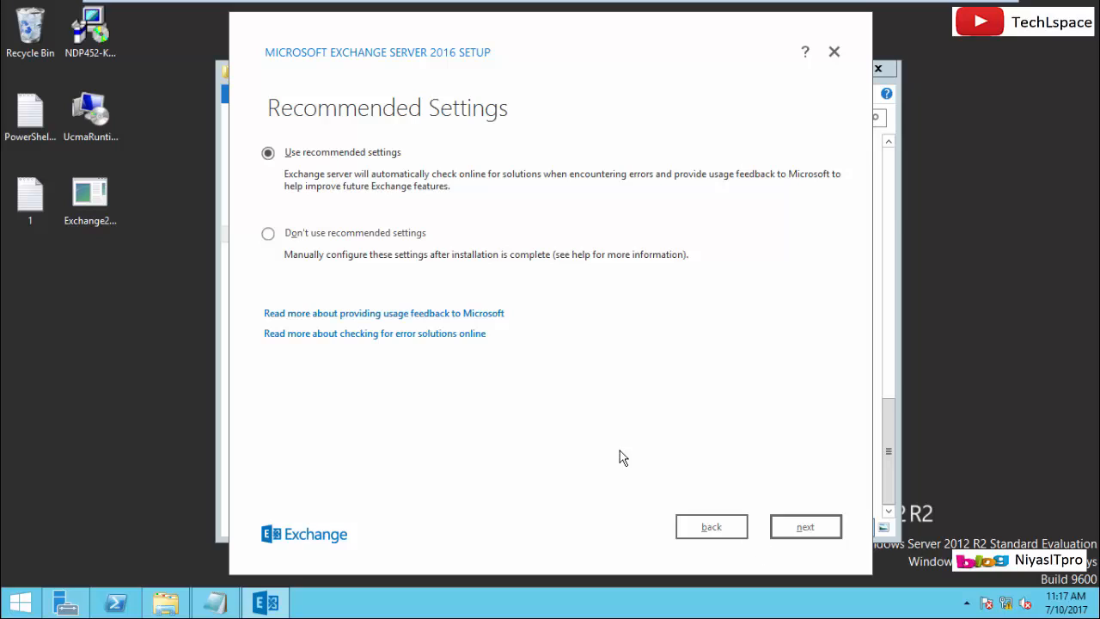
{"action": "left_click", "coordinate": [791, 524]}
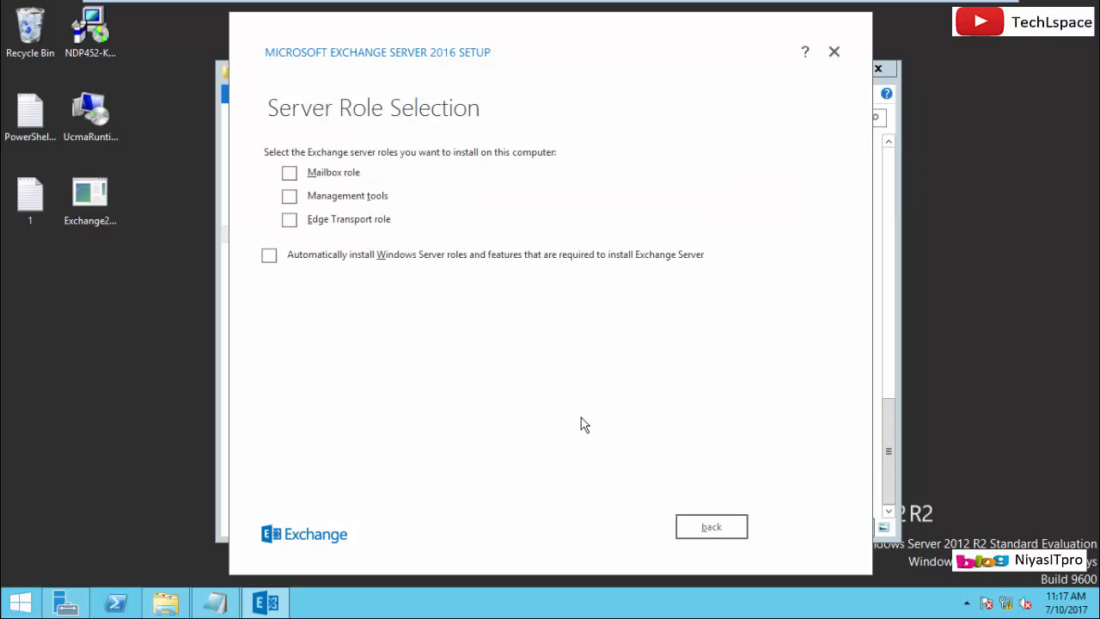
Step: Select the Mailbox role and automatic installation of the required Windows Server roles and features, and continue
{"action": "left_click", "coordinate": [290, 175]}
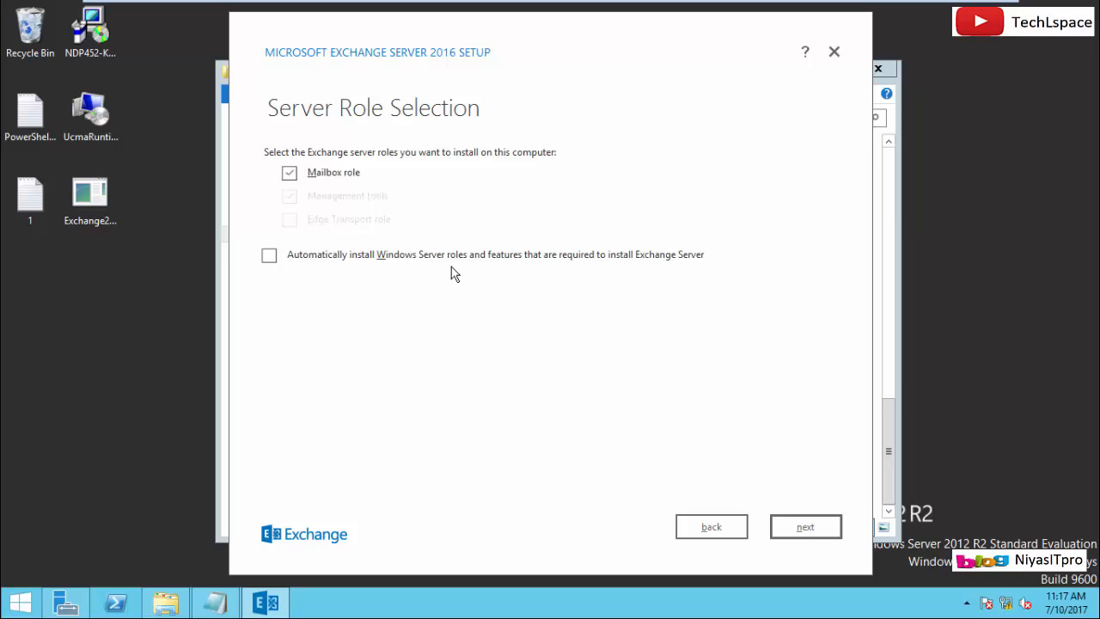
{"action": "left_click", "coordinate": [271, 257]}
{"action": "left_click", "coordinate": [805, 528]}
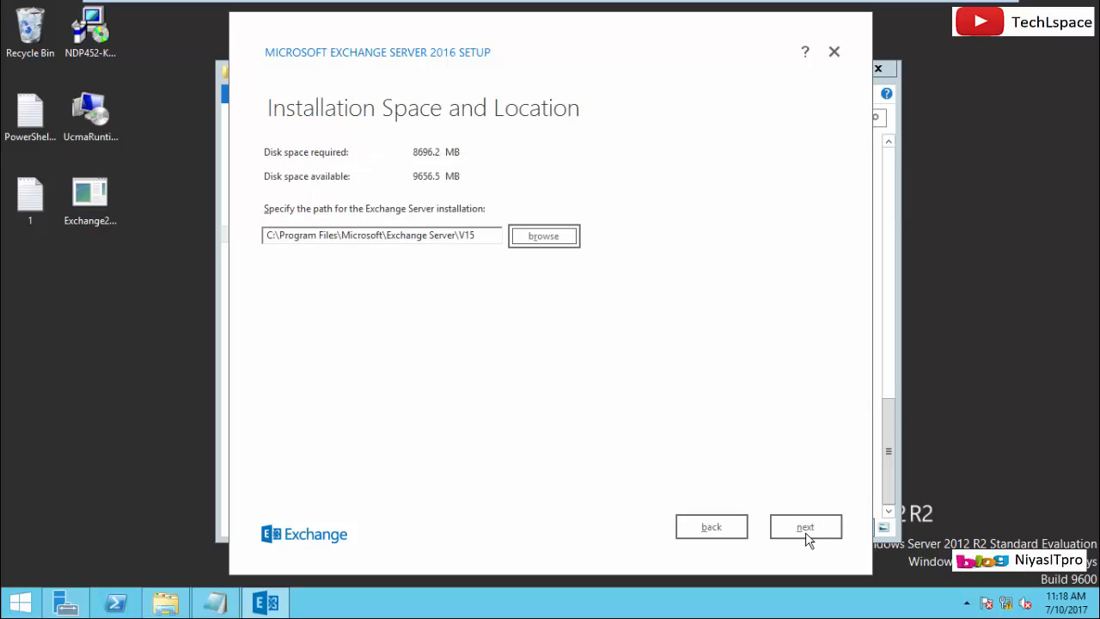
Step: Accept the default installation path, keep malware scanning enabled, and start the Exchange Server installation
{"action": "left_click", "coordinate": [805, 531]}
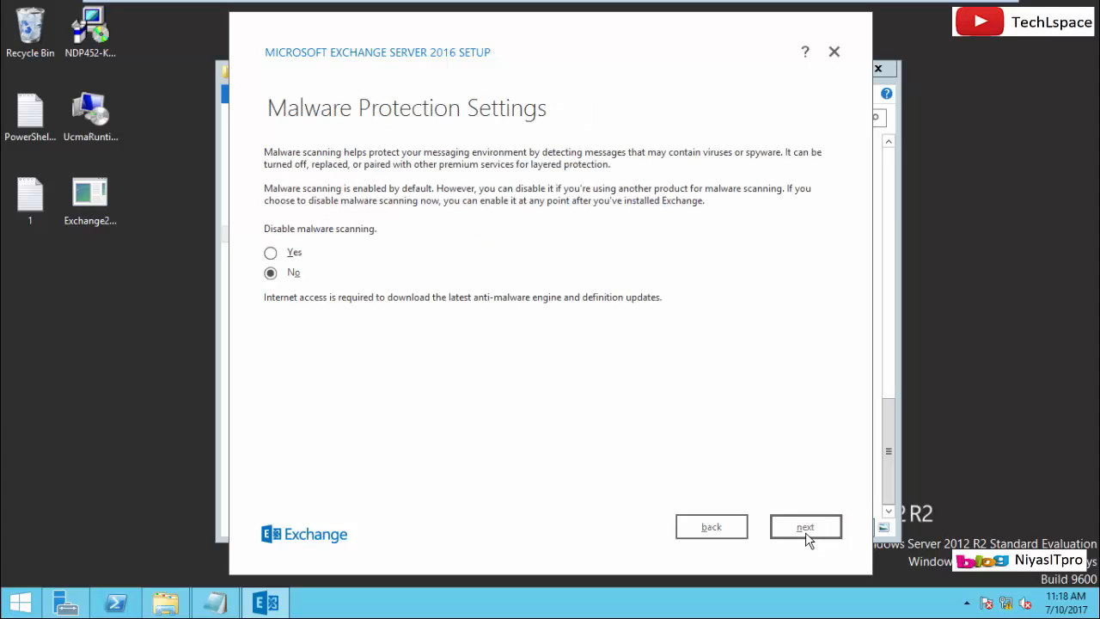
{"action": "left_click", "coordinate": [805, 528]}
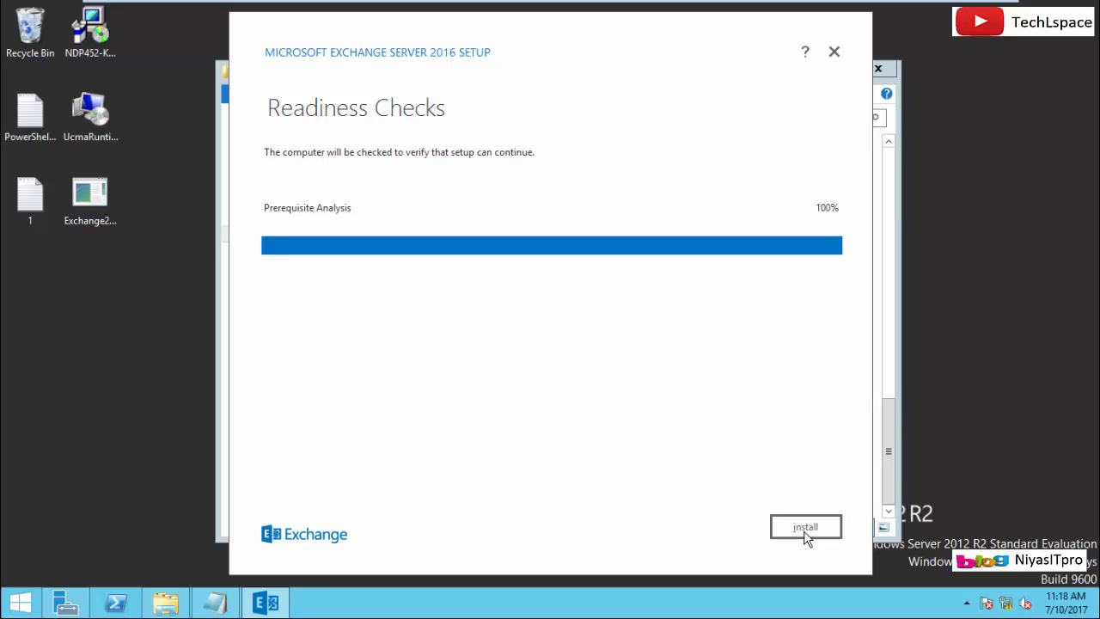
{"action": "left_click", "coordinate": [806, 527]}
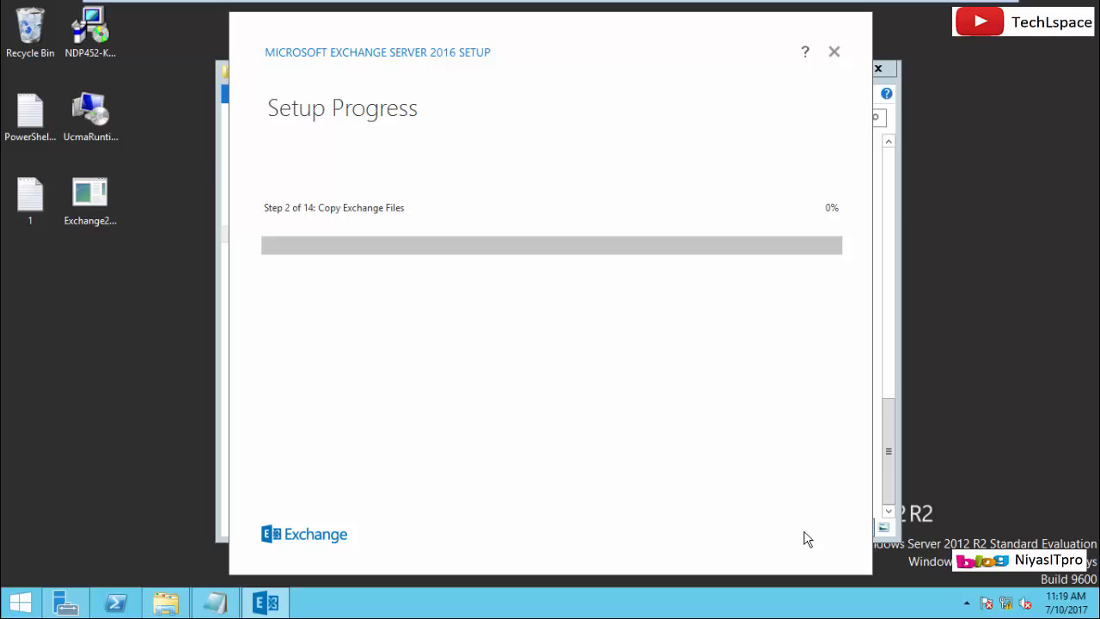
{"action": "key", "text": "super"}
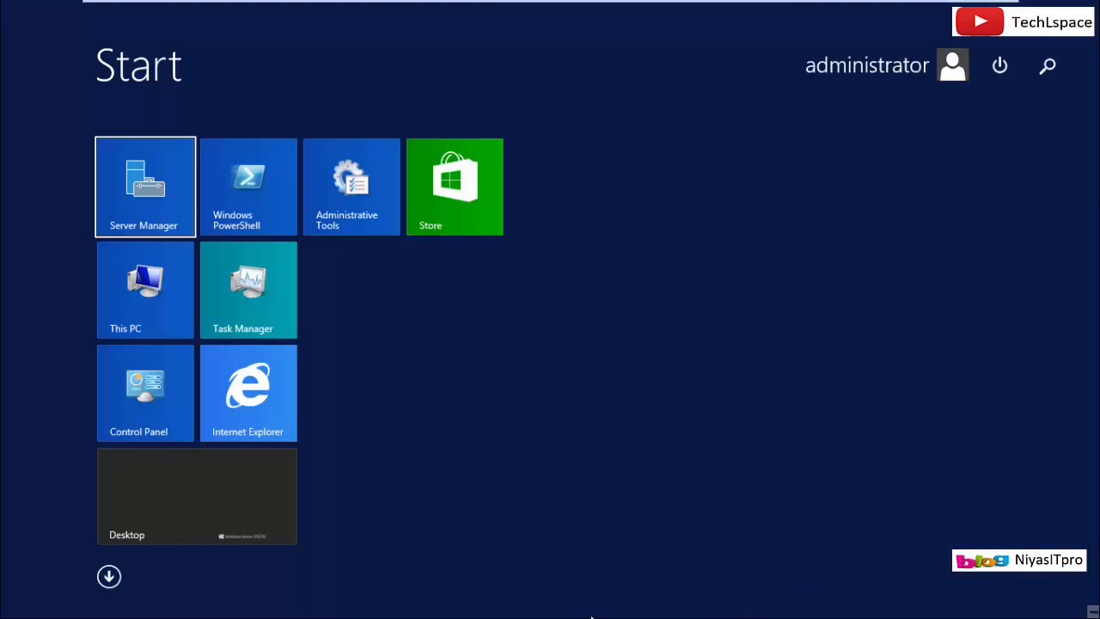
{"action": "left_click", "coordinate": [243, 470]}
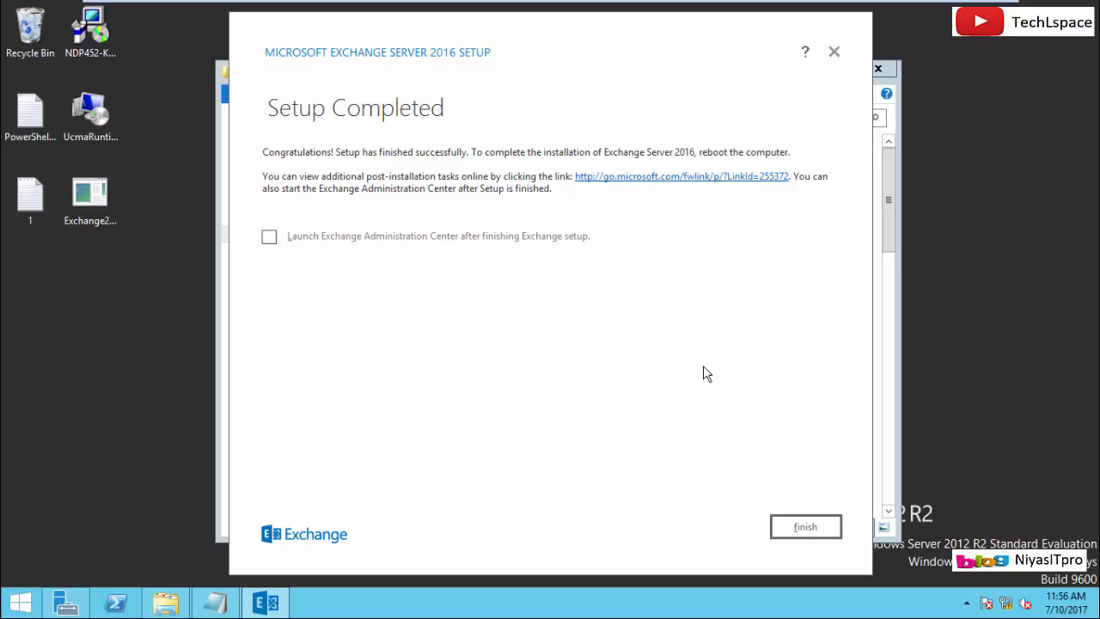
Step: Finish the setup with the Exchange Administration Center set to launch, and close the Setup folder window
{"action": "left_click", "coordinate": [429, 239]}
{"action": "left_click", "coordinate": [789, 528]}
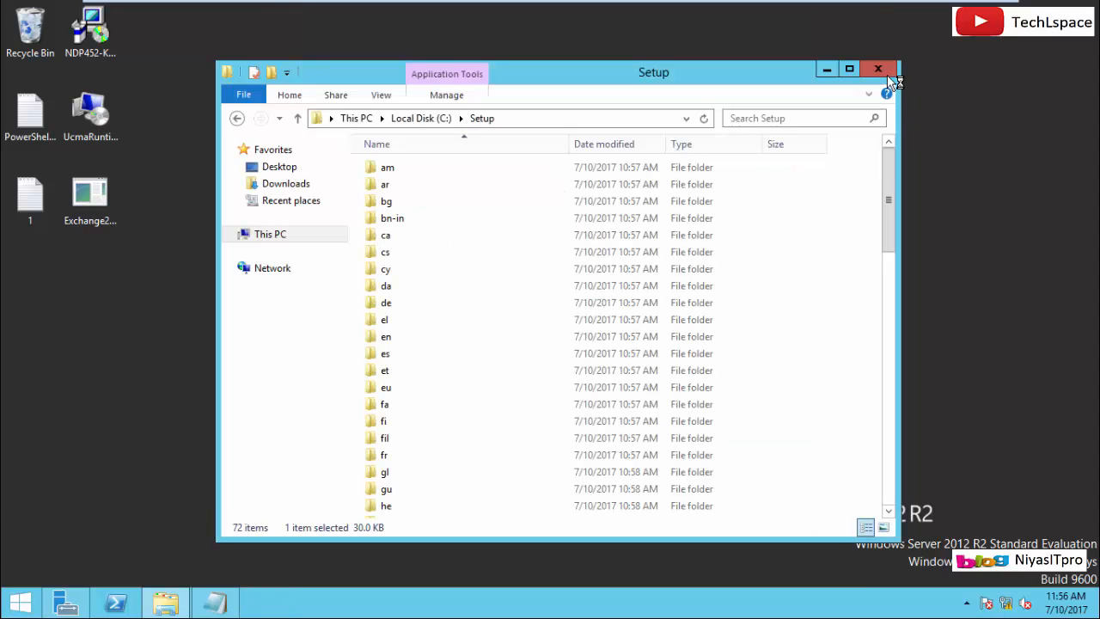
{"action": "left_click", "coordinate": [878, 70]}
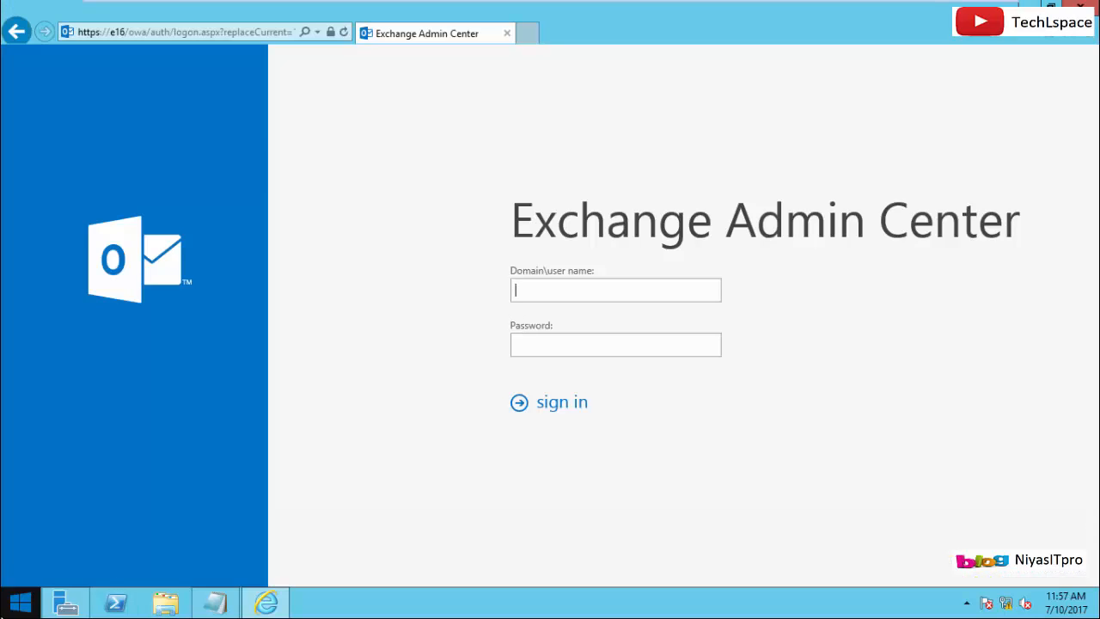
Step: Look through the installed apps for the Microsoft Exchange Server 2016 tools, and return to the desktop
{"action": "left_click", "coordinate": [19, 602]}
{"action": "left_click", "coordinate": [105, 578]}
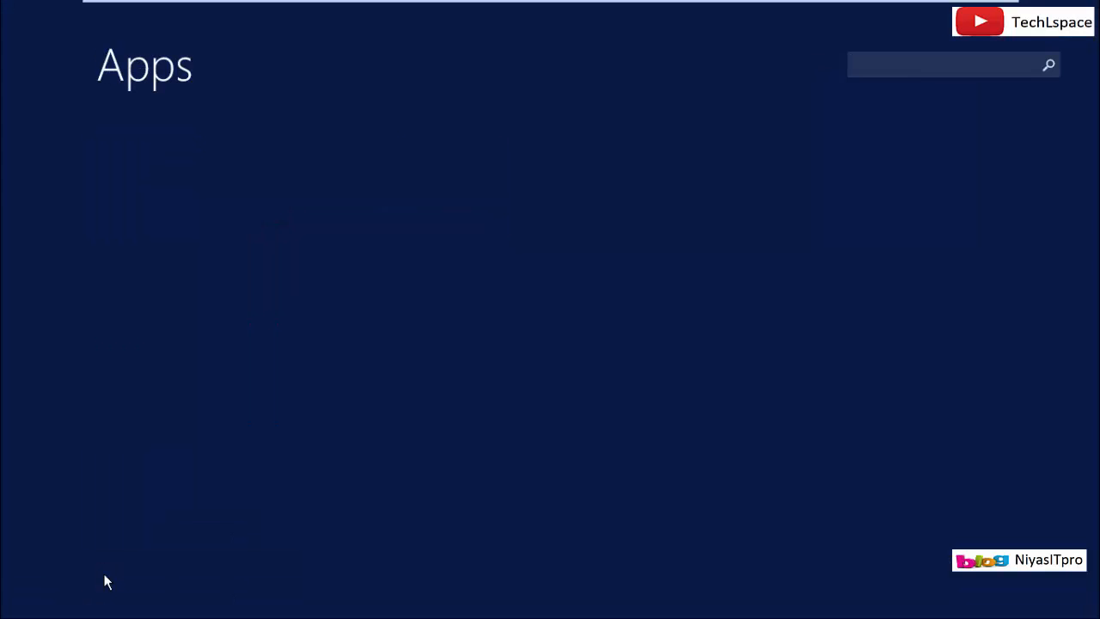
{"action": "left_click_drag", "start_coordinate": [193, 609], "coordinate": [345, 614]}
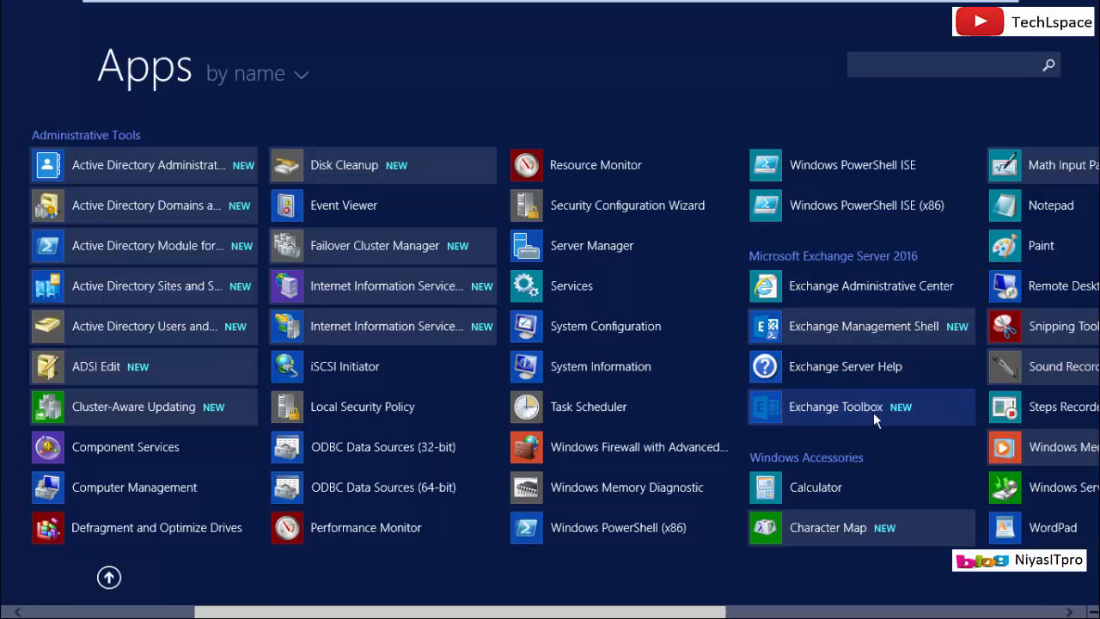
{"action": "left_click", "coordinate": [109, 581]}
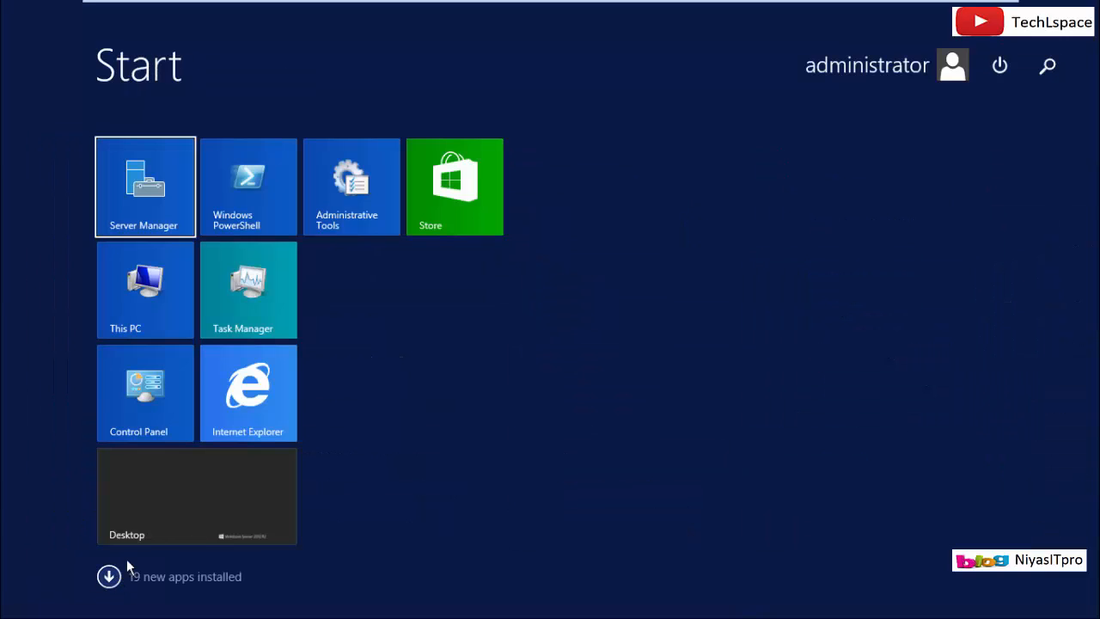
{"action": "left_click", "coordinate": [195, 527]}
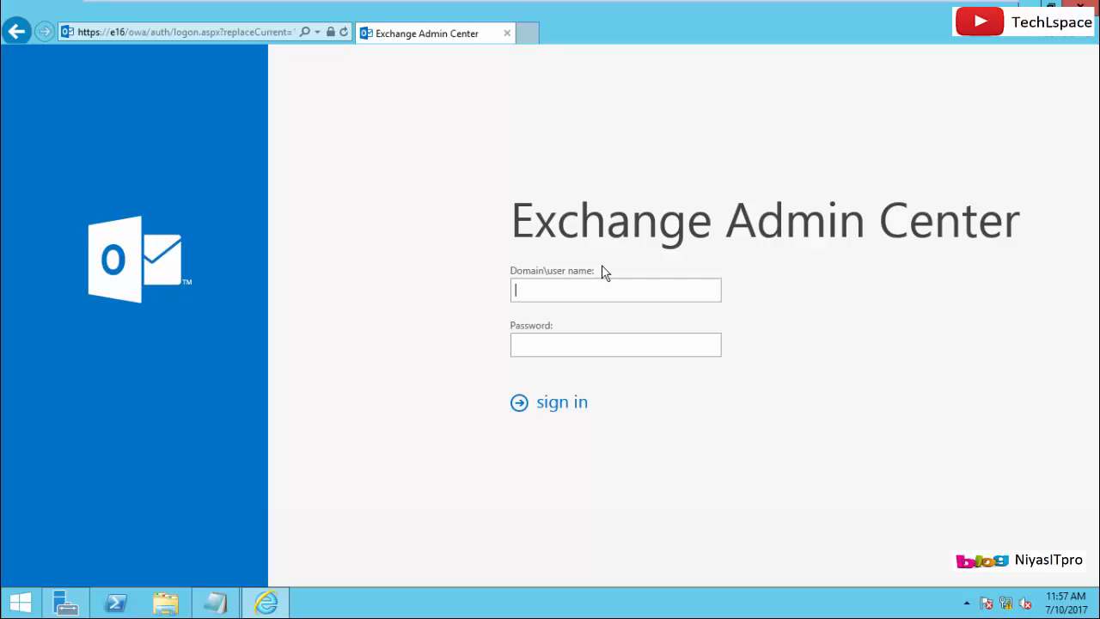
Step: Sign in to the Exchange Admin Center with the domain administrator's user name and account password
{"action": "type", "text": "niyasitpro\\administrator"}
{"action": "key", "text": "Tab"}
{"action": "type", "text": "*****"}
{"action": "key", "text": "Return"}
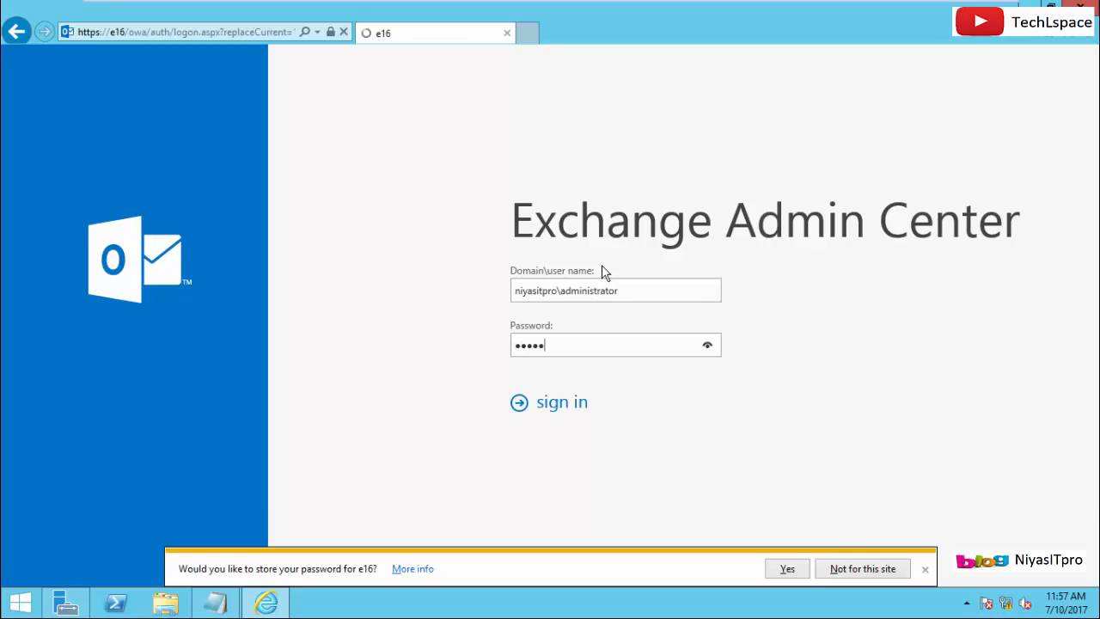